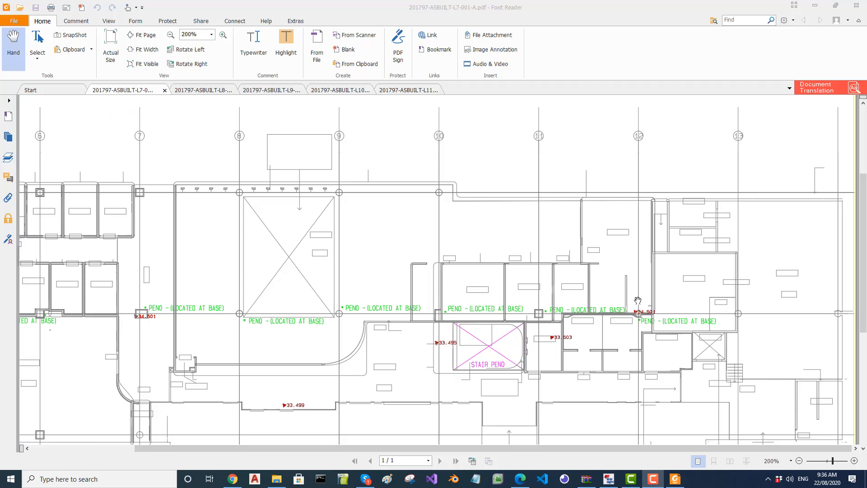
Examine the level 7 as-built plan's penetrations and level marks around the stair and gridlines 11 to 13.
scroll(641, 302, "up", 2, "ctrl")
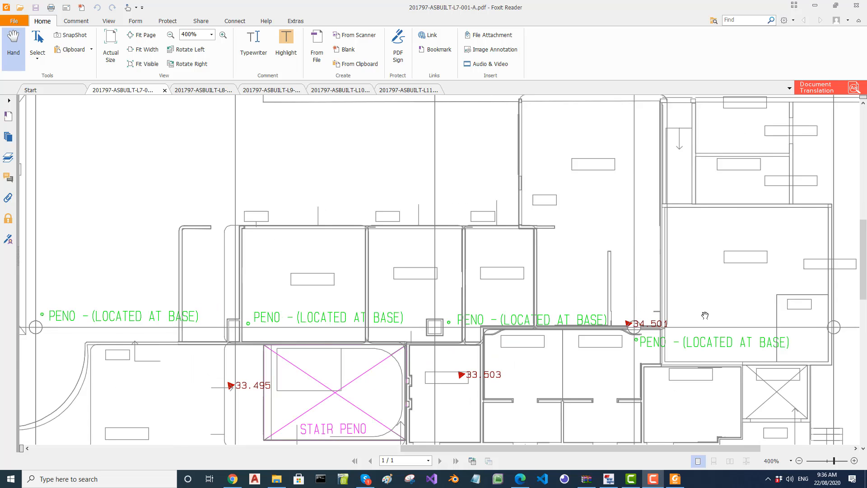
left_click_drag(721, 326, 593, 307)
scroll(474, 310, "up", 2, "ctrl")
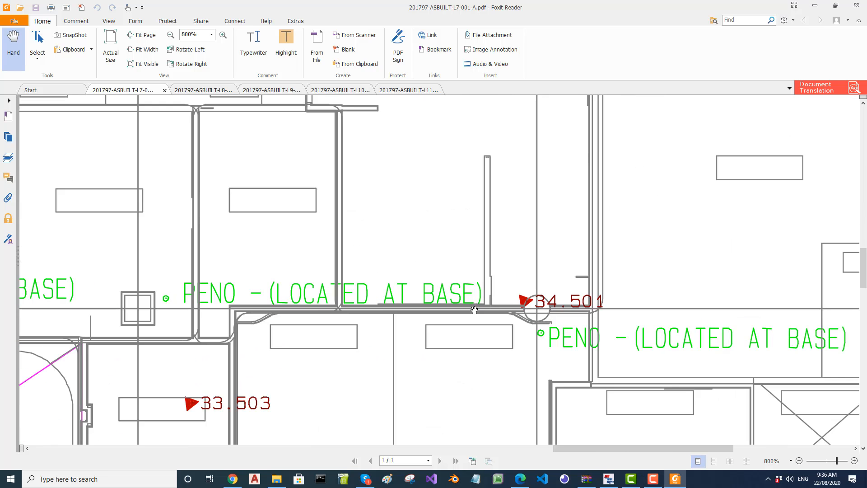
scroll(695, 329, "down", 5, "ctrl")
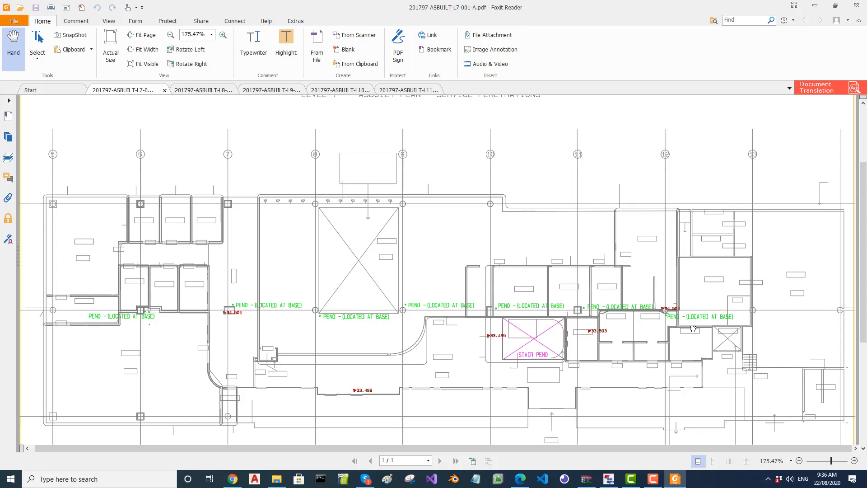
scroll(704, 323, "down", 2)
scroll(738, 292, "up", 1, "ctrl")
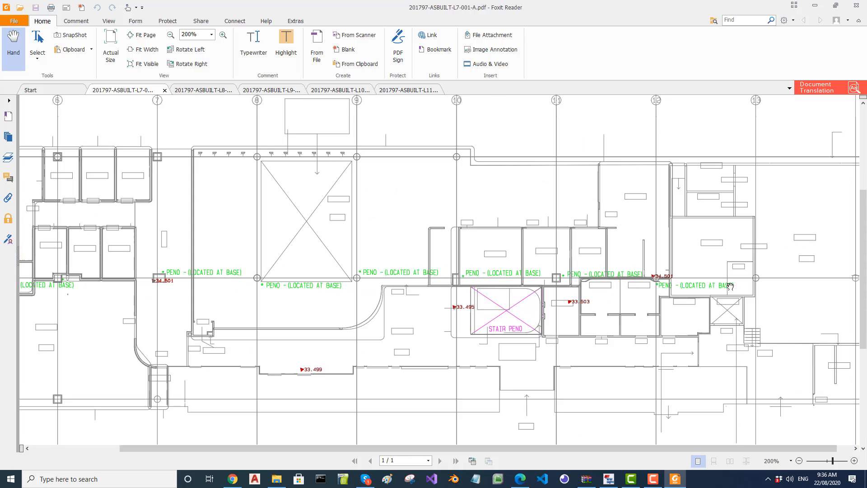
scroll(728, 286, "down", 1, "ctrl")
scroll(750, 289, "up", 1, "ctrl")
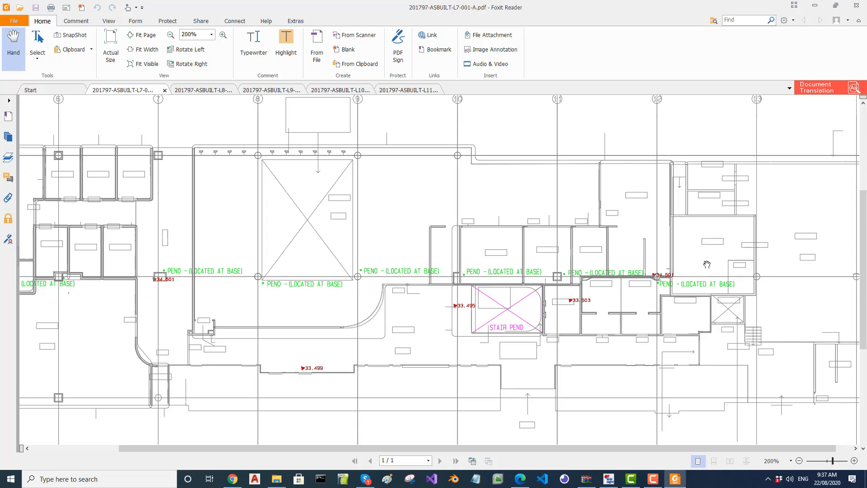
scroll(676, 272, "up", 3, "ctrl")
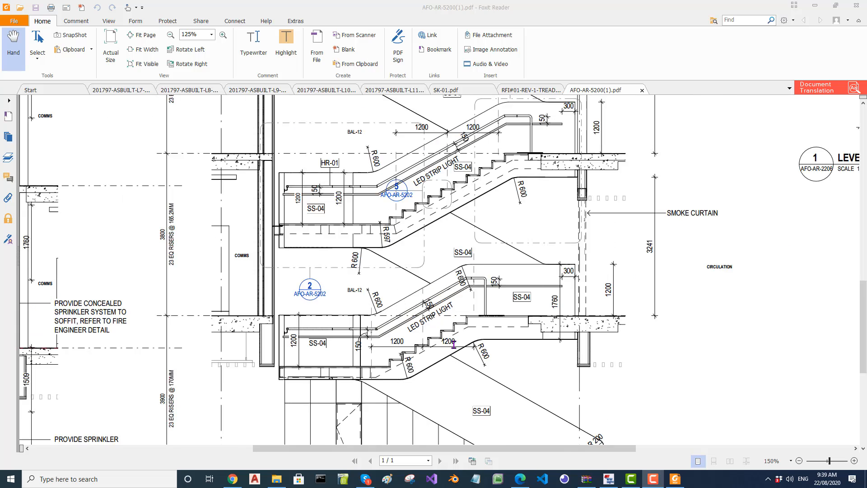
Examine the level 6-9 stair sections in AFO-AR-5200(1).pdf, glancing at the AS 1428.1-2009 licence page in between.
scroll(453, 344, "down", 3, "ctrl")
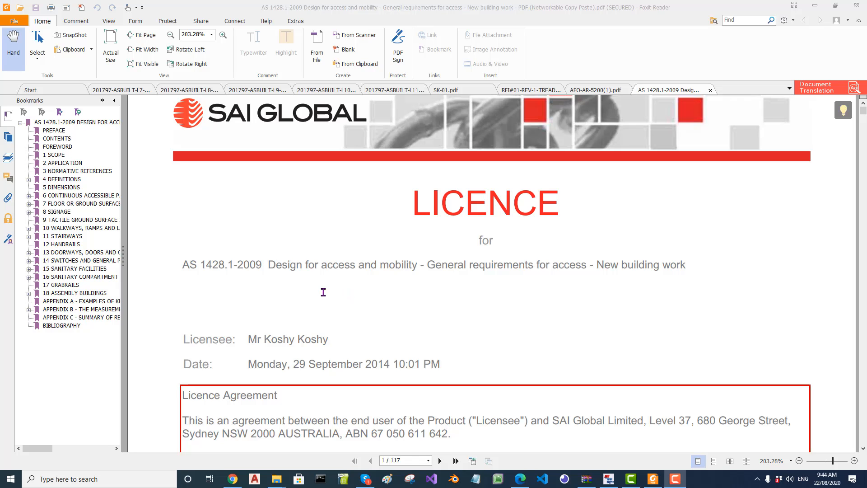
scroll(323, 292, "down", 1, "ctrl")
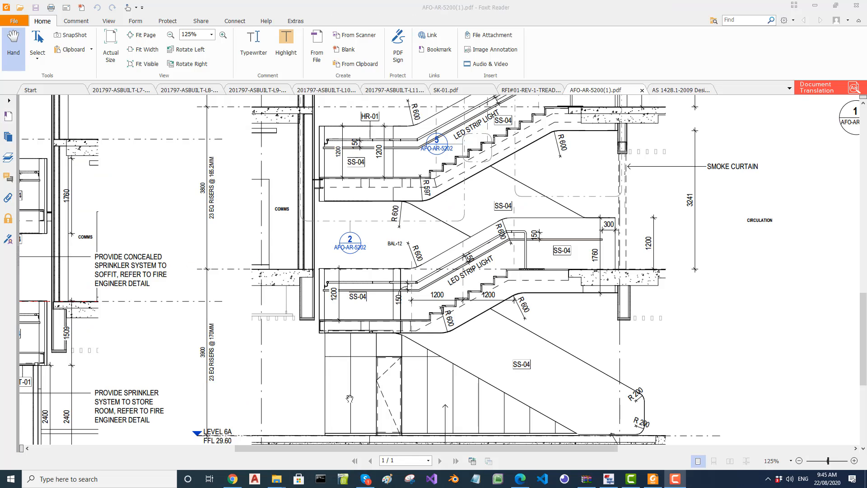
scroll(424, 417, "down", 3, "ctrl")
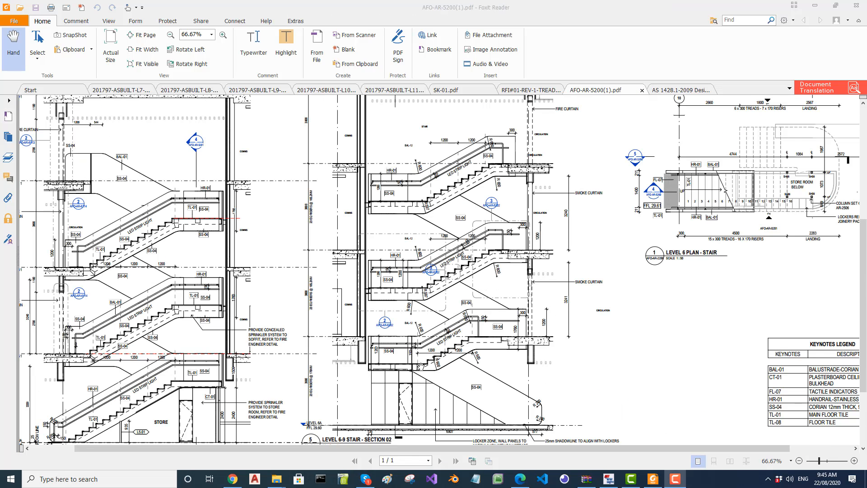
scroll(337, 365, "down", 1, "ctrl")
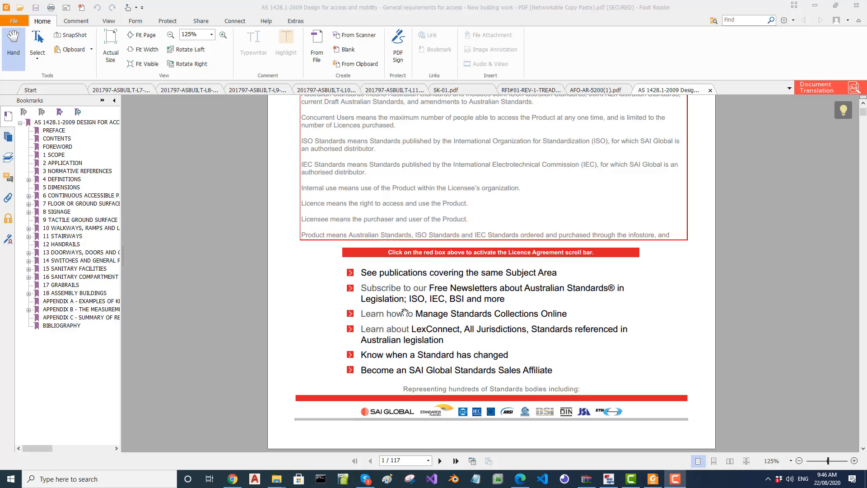
Look through the opening pages of AS 1428.1-2009, from the licence page to the committee and Keeping Standards up-to-date sections.
scroll(404, 311, "down", 2)
scroll(405, 311, "up", 1)
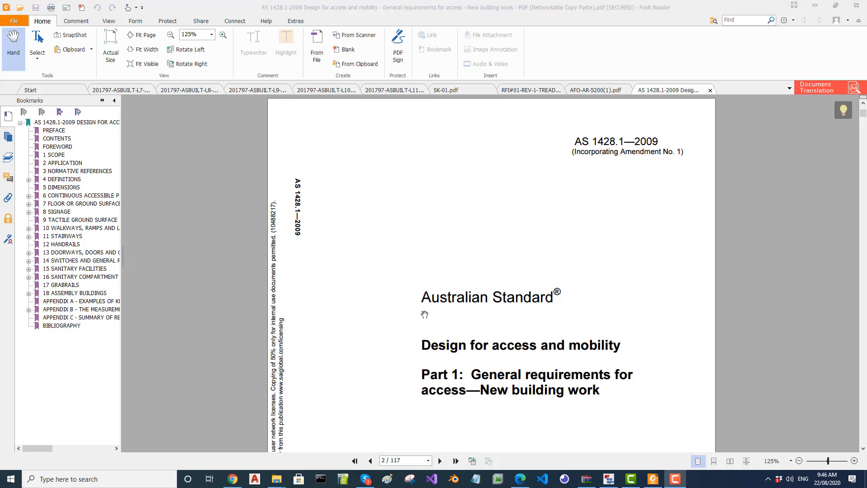
scroll(424, 315, "down", 3)
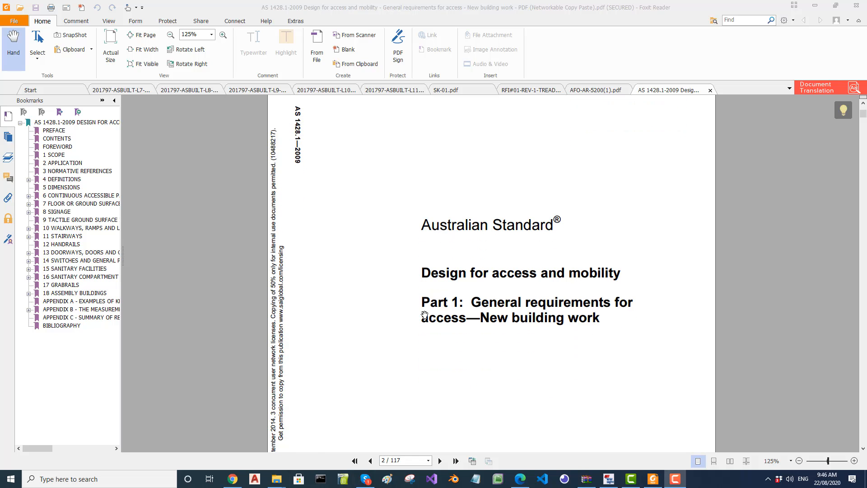
scroll(424, 315, "down", 1, "ctrl")
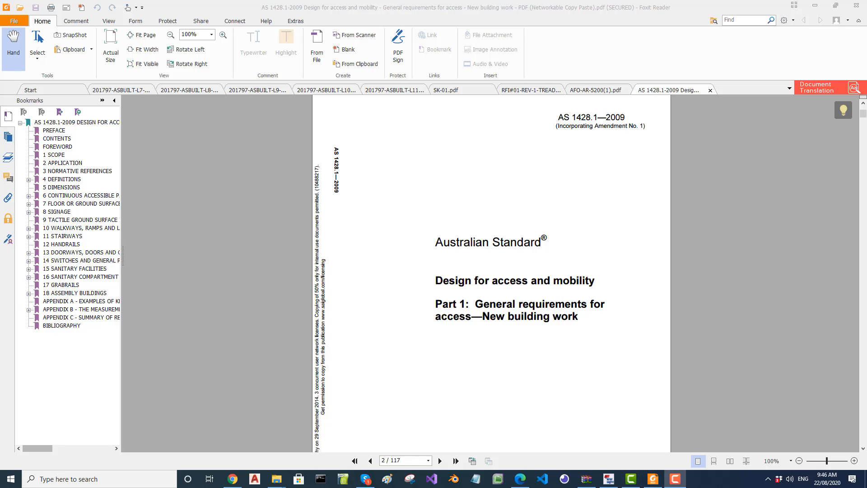
scroll(336, 366, "up", 1, "ctrl")
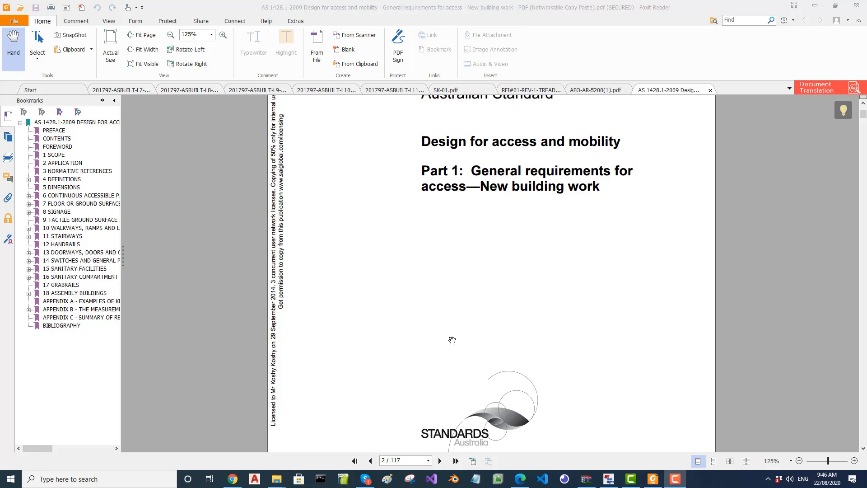
scroll(451, 339, "down", 3)
scroll(452, 340, "down", 10)
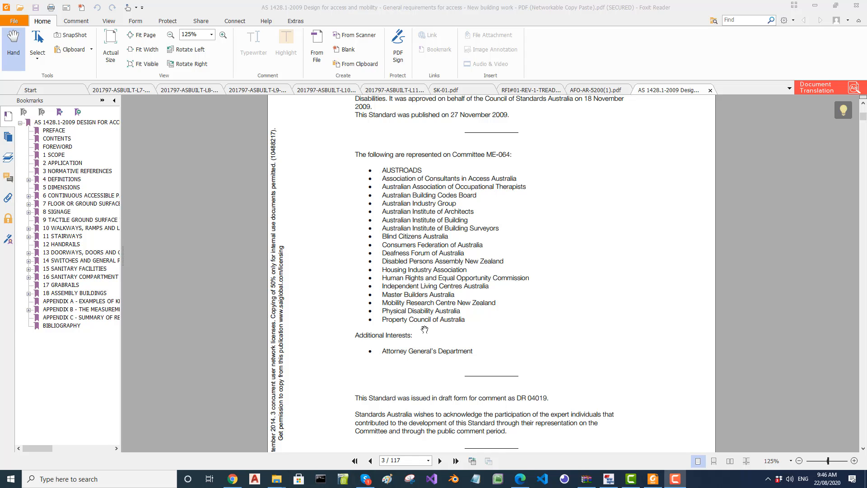
scroll(424, 329, "down", 1)
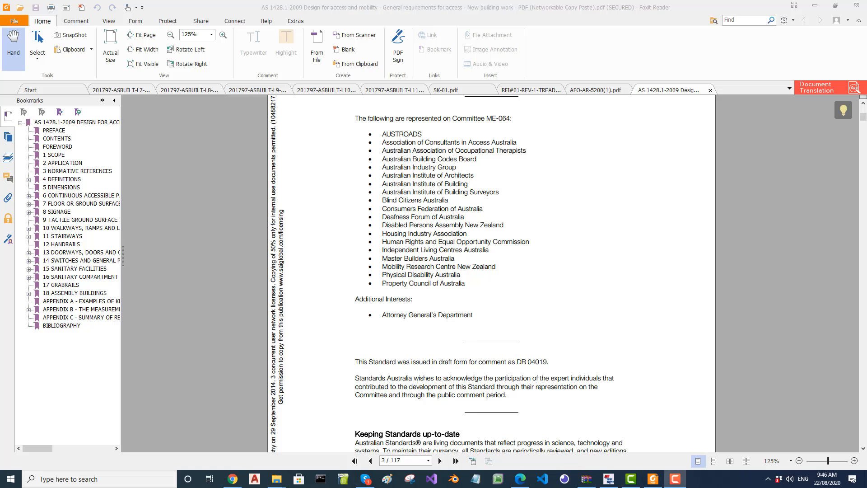
scroll(455, 346, "up", 1, "ctrl")
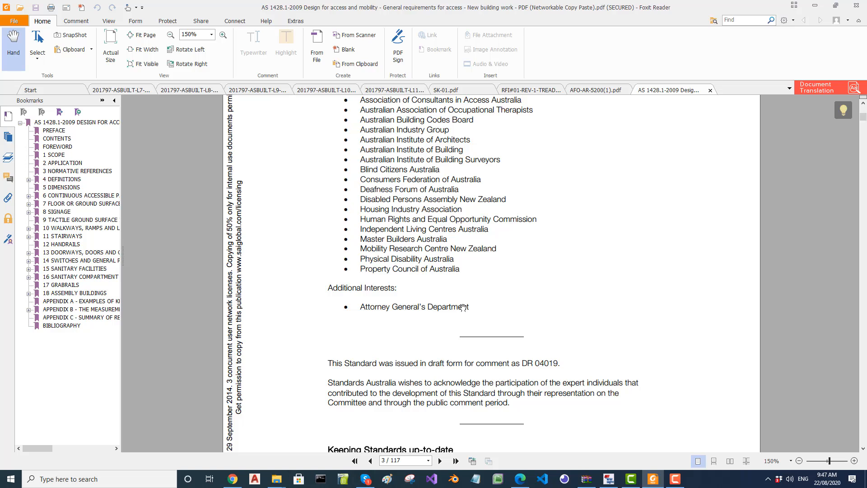
scroll(463, 305, "down", 1)
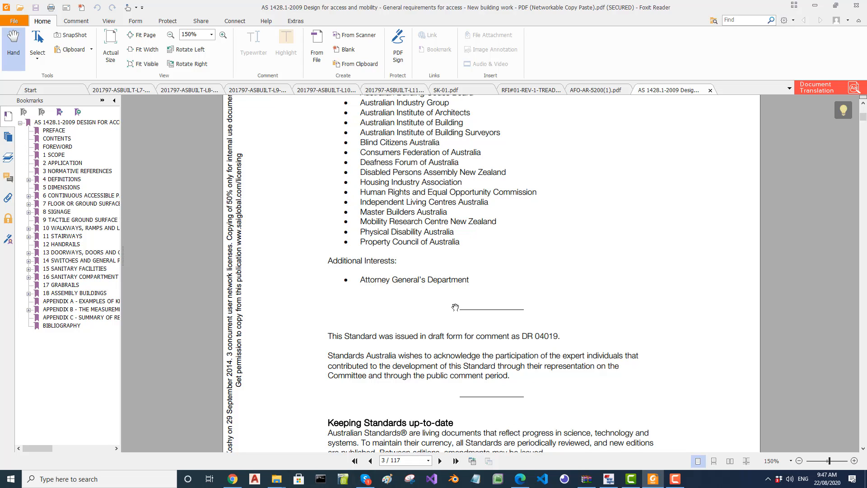
scroll(455, 307, "down", 2)
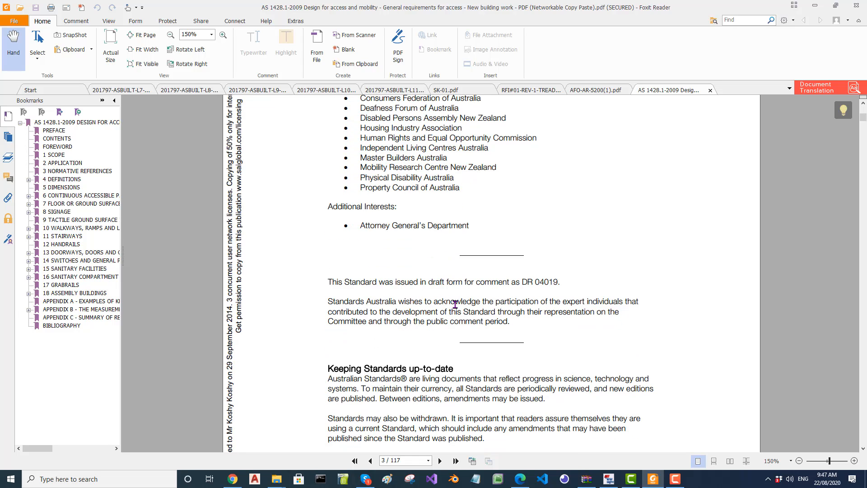
scroll(456, 307, "down", 2)
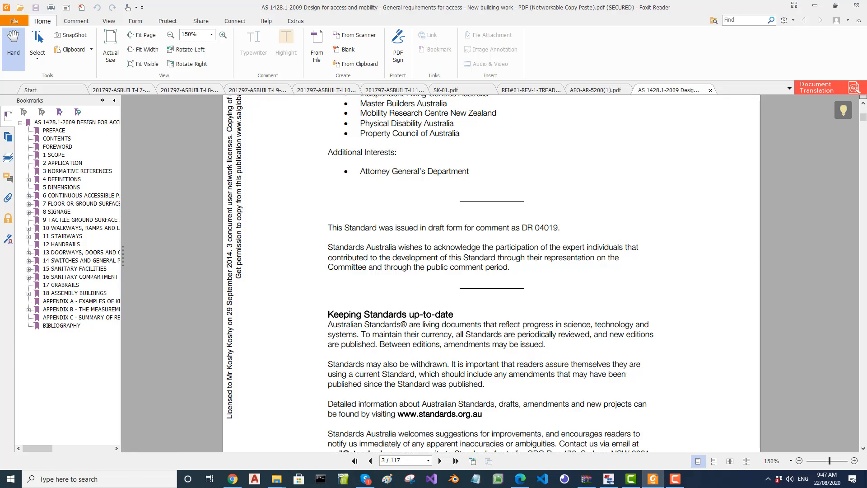
Open the RFI#01 tread confirmation PDF and compare the design tread, proposed tread, structural detail and arch detail.
left_click(531, 90)
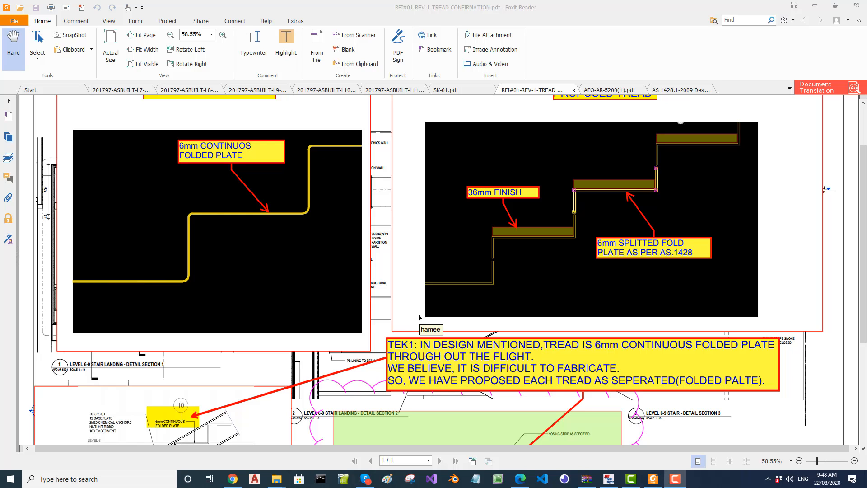
scroll(419, 319, "down", 1, "ctrl")
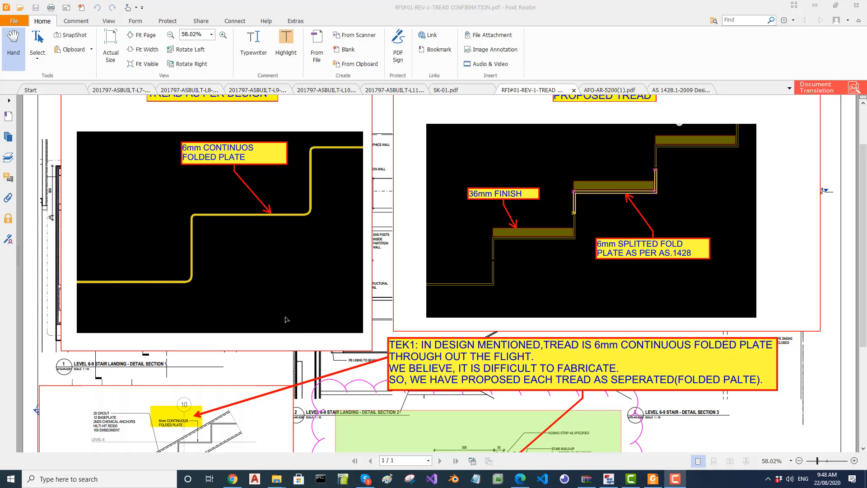
scroll(286, 319, "down", 1)
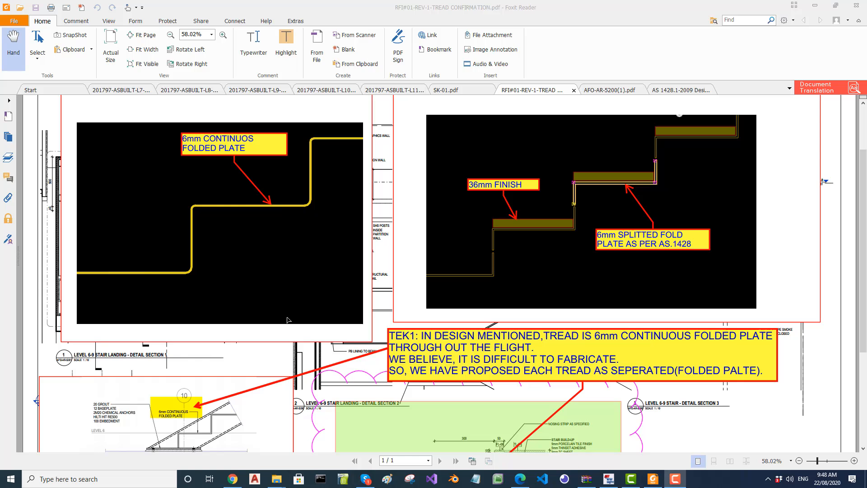
scroll(344, 295, "down", 5)
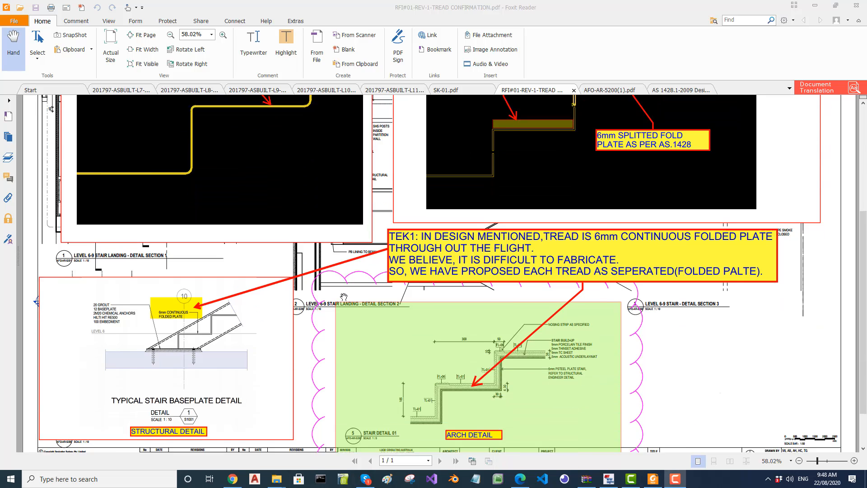
scroll(344, 296, "down", 2)
scroll(345, 299, "up", 6)
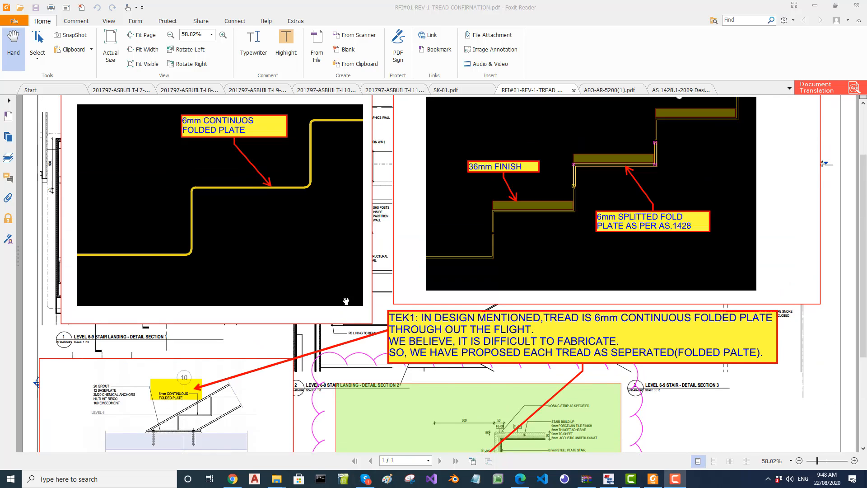
scroll(345, 301, "up", 2)
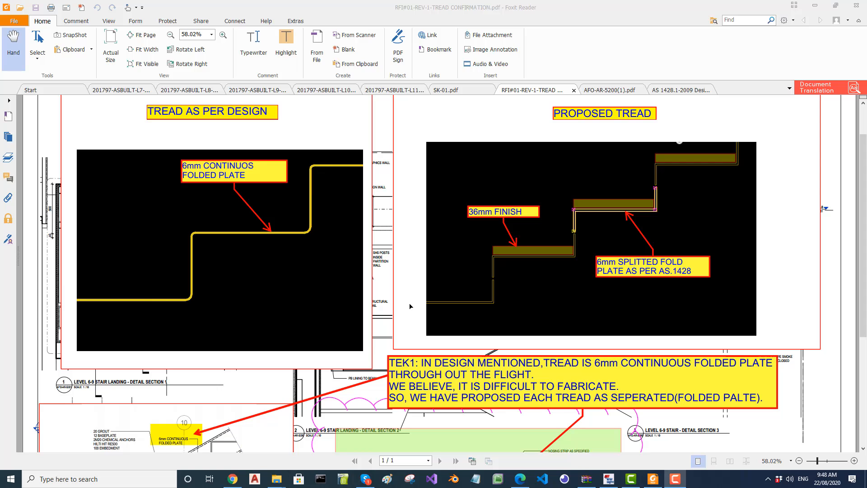
scroll(381, 353, "down", 3)
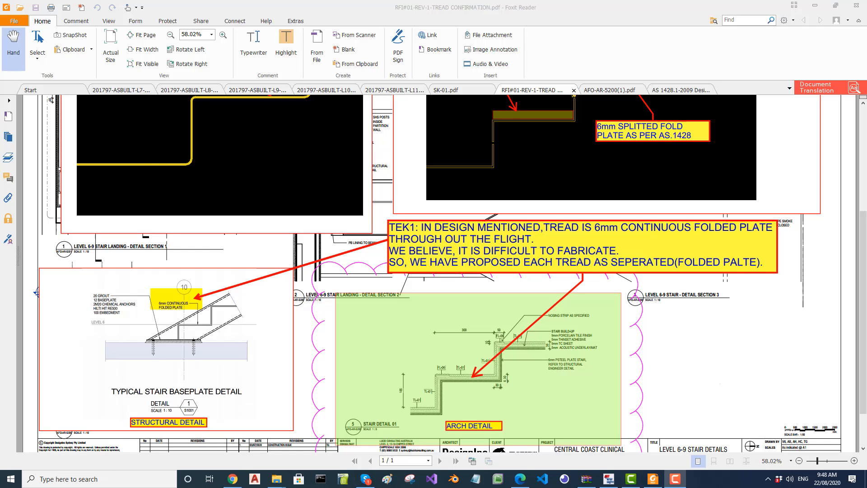
scroll(434, 271, "down", 1)
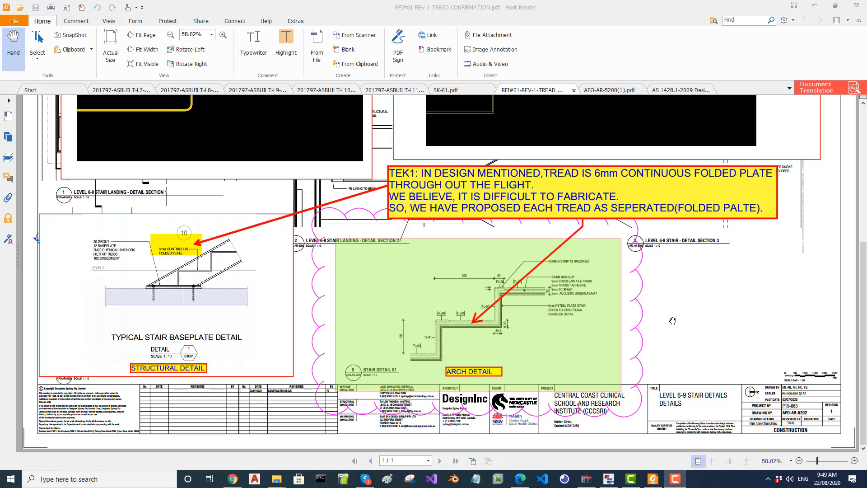
scroll(402, 305, "down", 1)
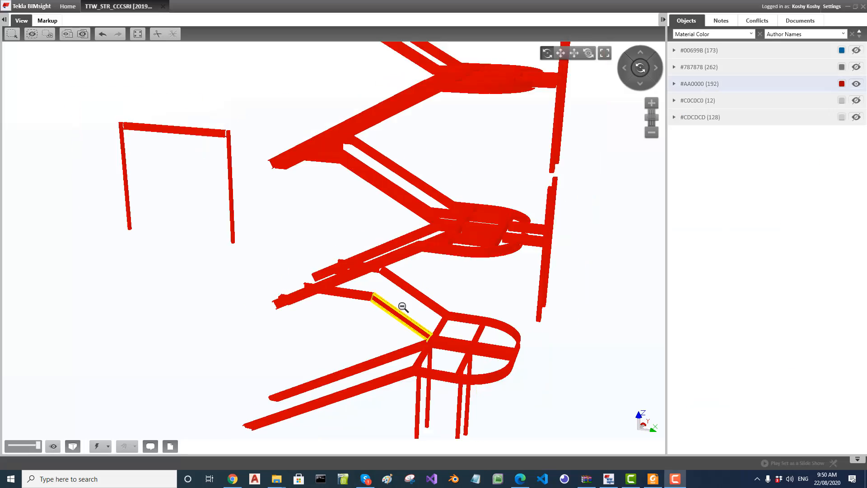
Inspect the stair's red steel stringers, landings and posts from several angles in the Tekla BIMsight model.
middle_click_drag(402, 305, 414, 294)
left_click_drag(415, 295, 447, 299)
scroll(446, 300, "down", 4)
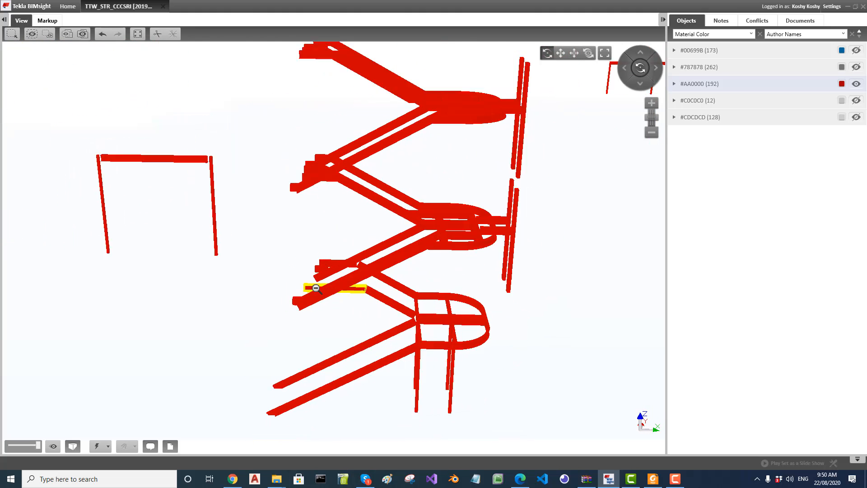
scroll(381, 352, "up", 6)
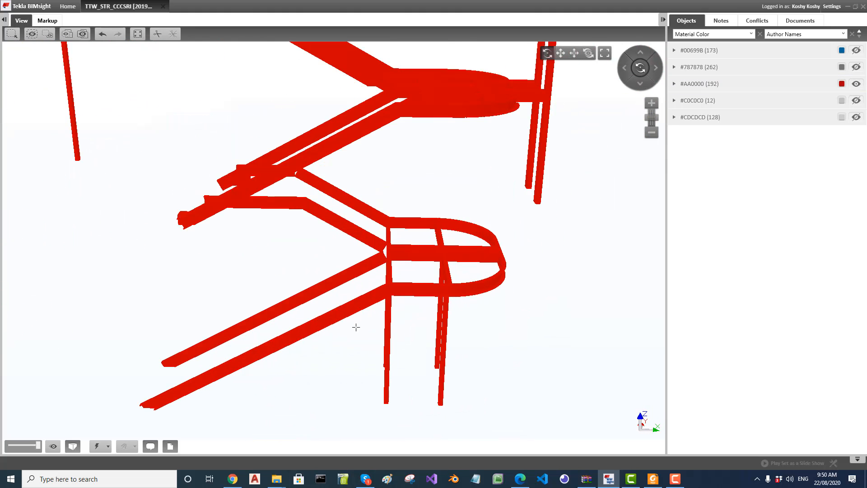
left_click_drag(354, 332, 368, 343)
scroll(367, 343, "down", 5)
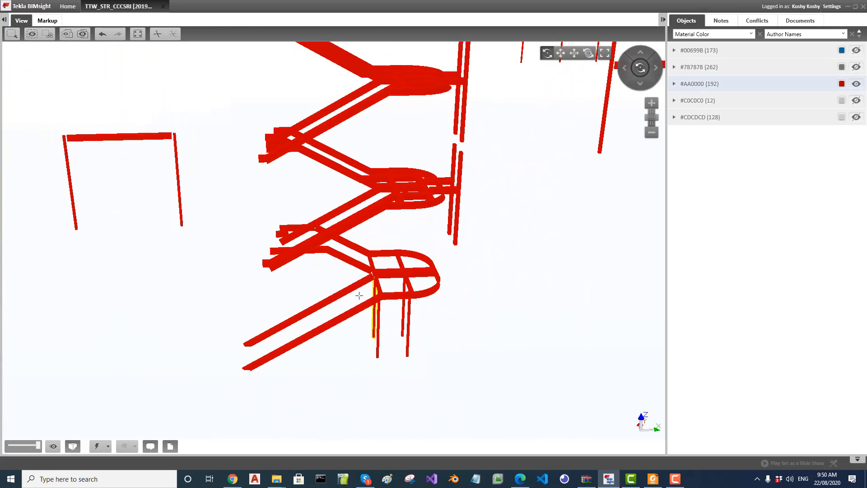
left_click_drag(348, 209, 329, 280)
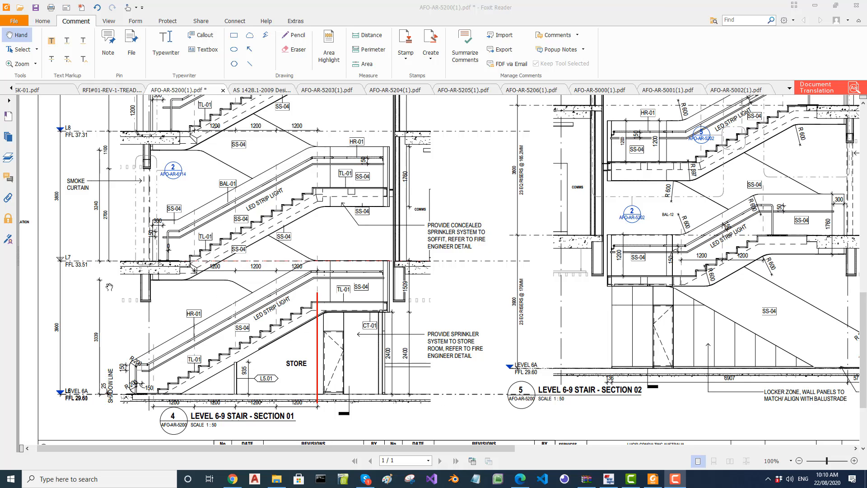
In AFO-AR-5200(1).pdf, draw a short vertical red line where the 300 and 4500 dimensions meet on the Level 6 stair plan.
scroll(690, 318, "up", 3, "ctrl")
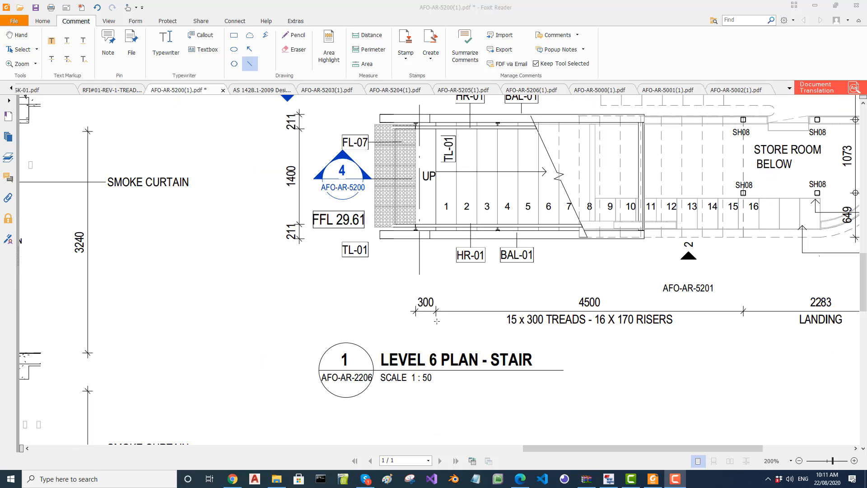
left_click_drag(437, 321, 436, 278)
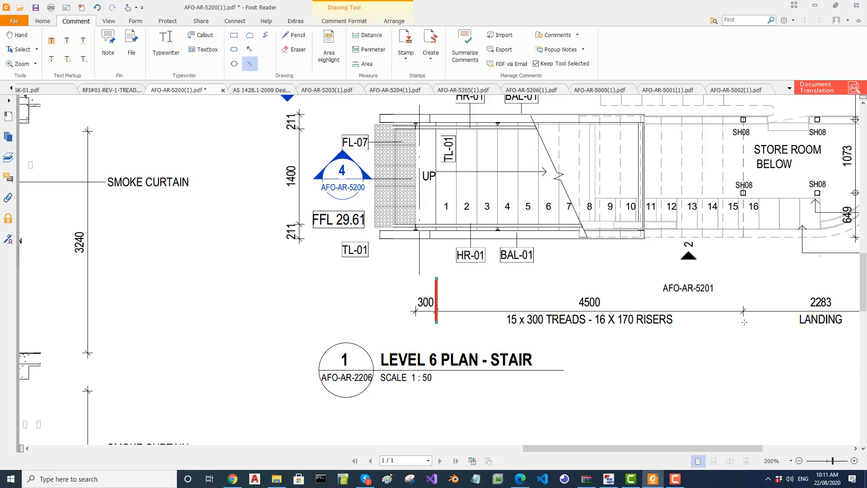
Draw a second short vertical red line where the 4500 and 2283 dimensions meet on the Level 6 stair plan.
left_click_drag(744, 321, 743, 278)
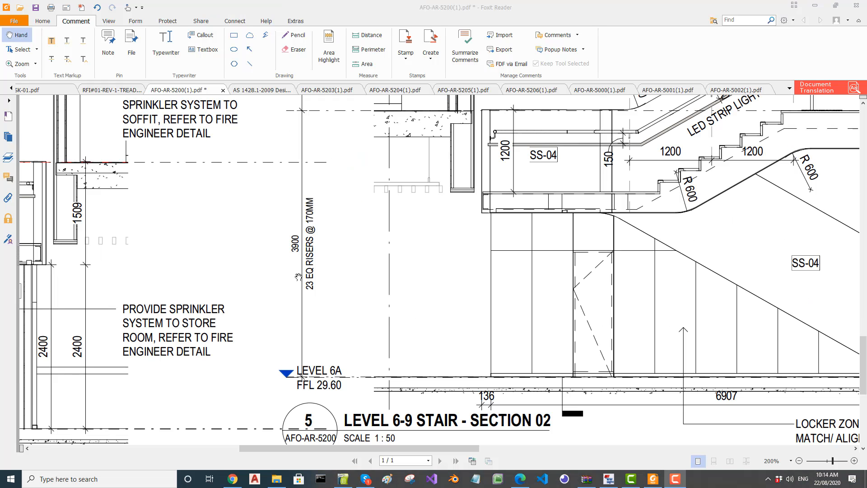
Compare the riser note beside the 3900 height in Level 6-9 Stair Section 02 with the Level 6 stair plan's tread and riser notes.
scroll(304, 253, "up", 1, "ctrl")
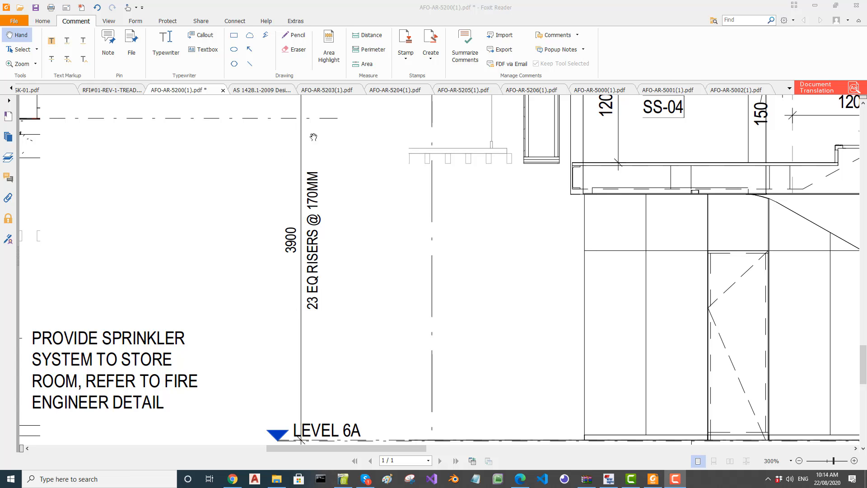
scroll(458, 244, "down", 4, "ctrl")
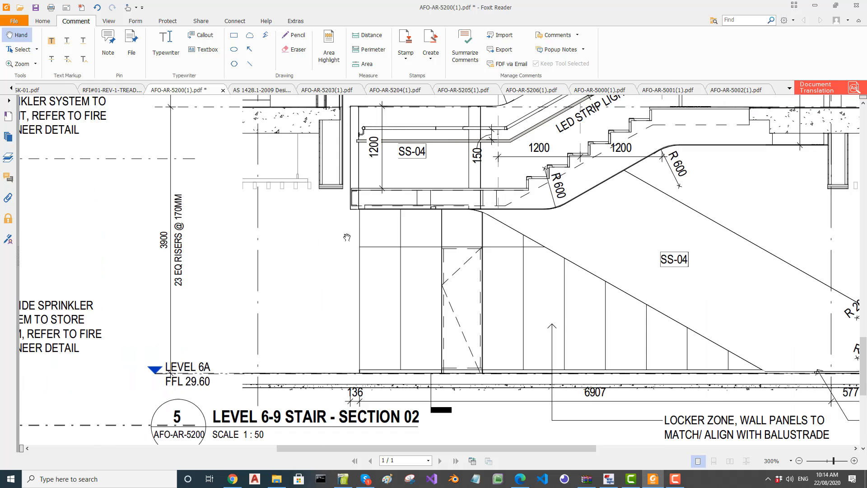
left_click_drag(612, 218, 175, 332)
left_click_drag(411, 189, 405, 354)
scroll(575, 214, "up", 1, "ctrl")
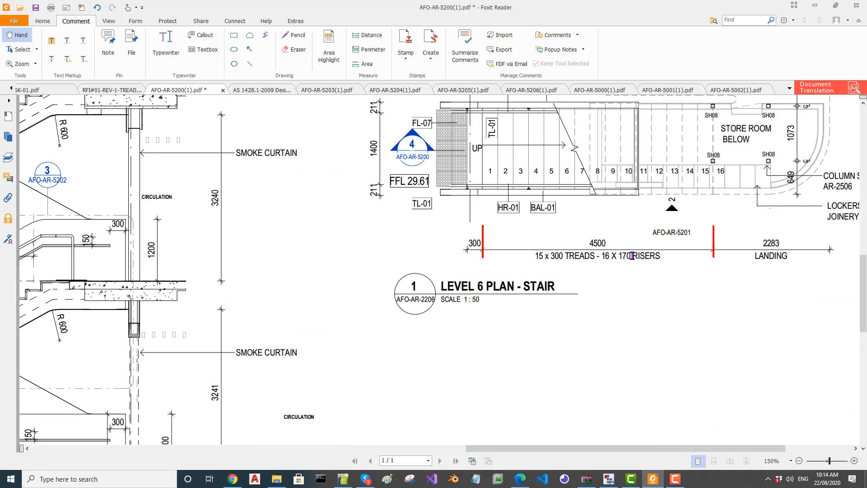
scroll(633, 243, "up", 5)
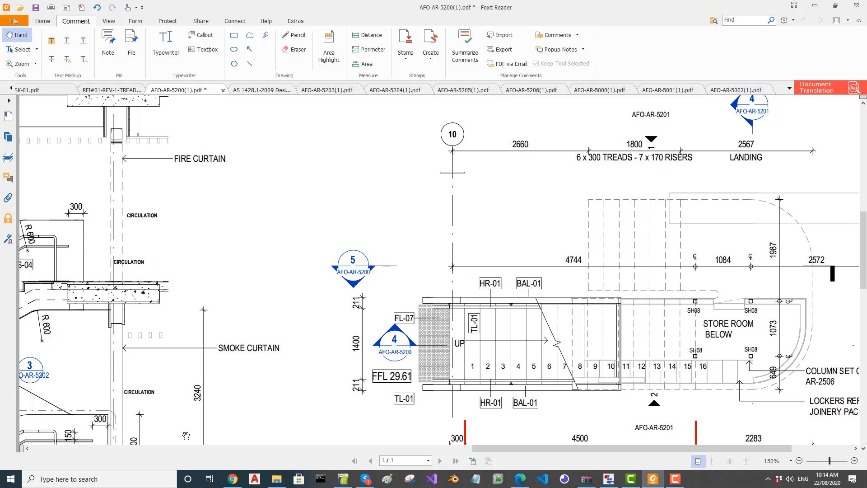
Switch to the OpenOffice Calc sheet and check the riser counts, riser heights, total rises and the riser height formula.
key("alt+Tab")
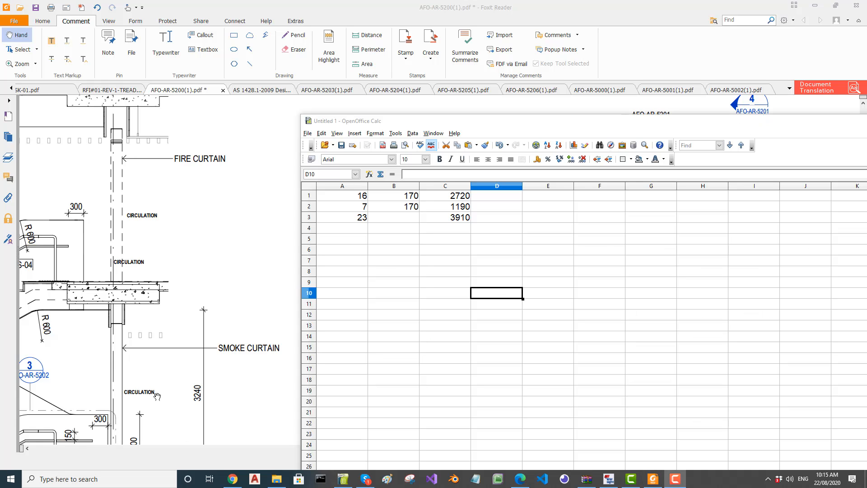
left_click(365, 316)
scroll(440, 198, "up", 1, "ctrl")
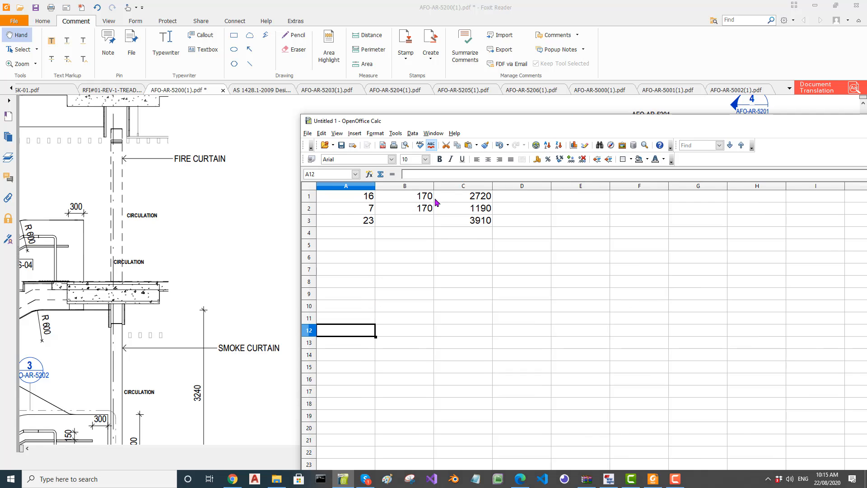
left_click(480, 226)
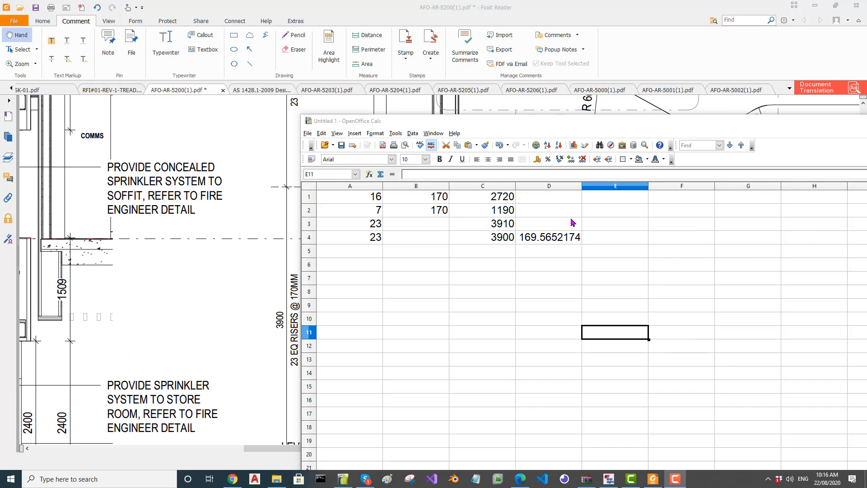
scroll(573, 224, "up", 1, "ctrl")
left_click(546, 240)
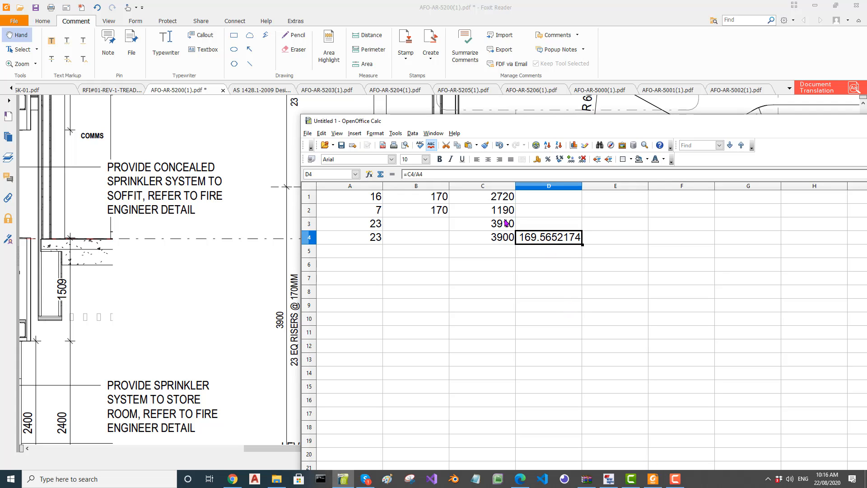
left_click(441, 210)
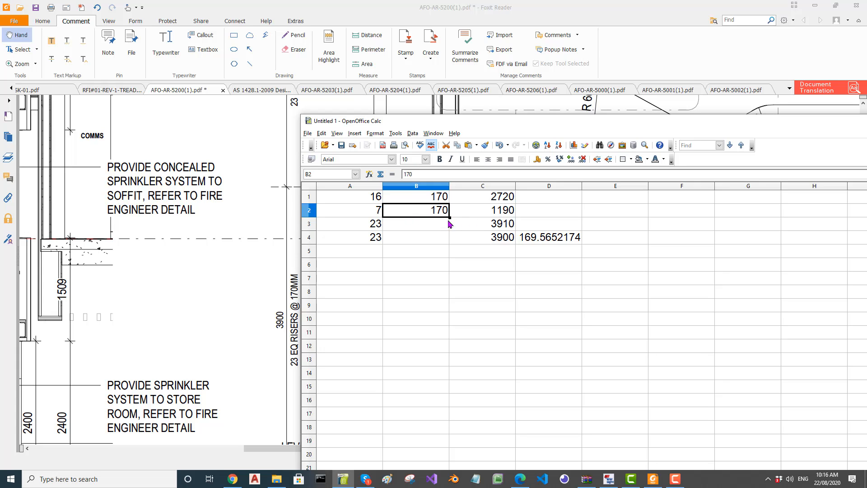
left_click(537, 243)
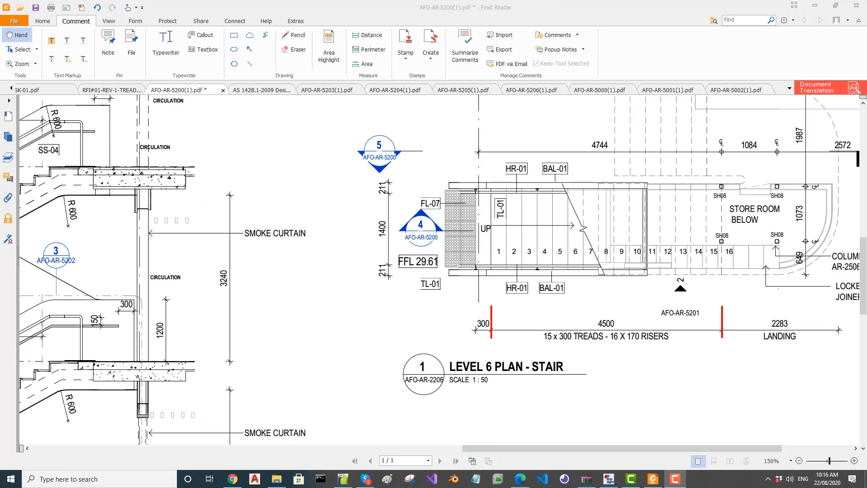
Examine the 4500 dimension between the two red lines on the Level 6 stair plan in AFO-AR-5200(1).pdf.
scroll(620, 333, "up", 1, "ctrl")
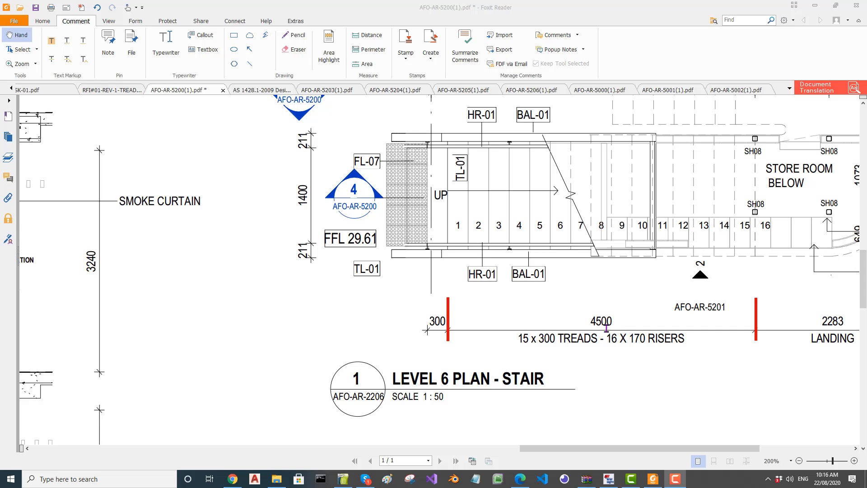
left_click_drag(590, 316, 611, 319)
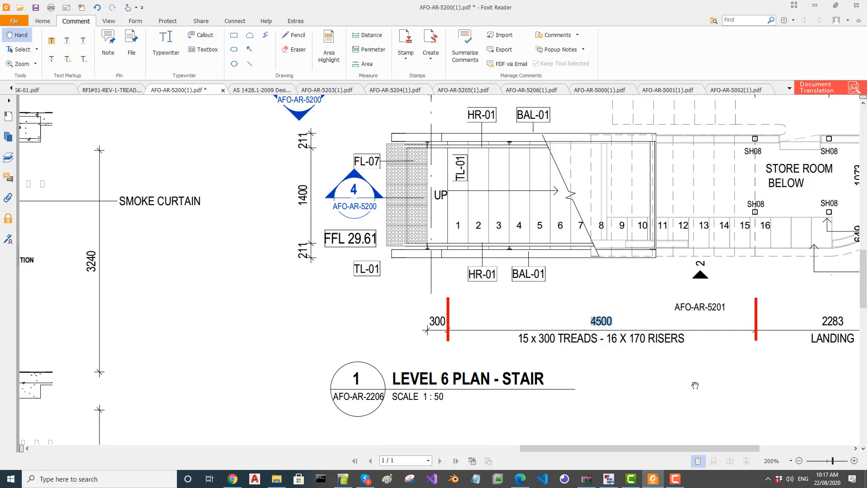
left_click(657, 365)
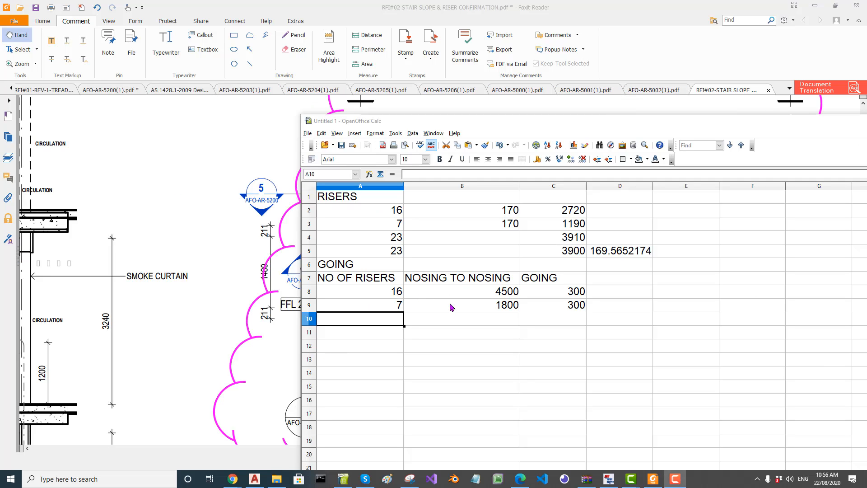
Review the number of risers, nosing-to-nosing lengths and going formulas for both flights in the Calc sheet.
left_click_drag(454, 123, 256, 92)
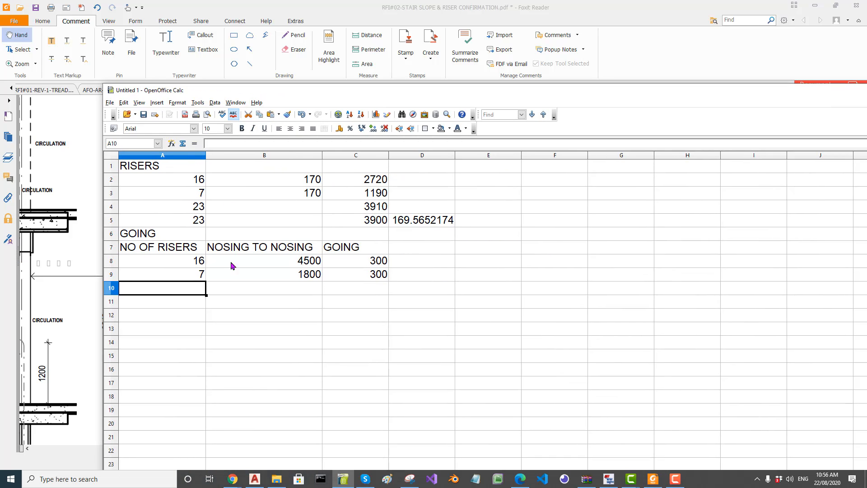
scroll(309, 280, "up", 1, "ctrl")
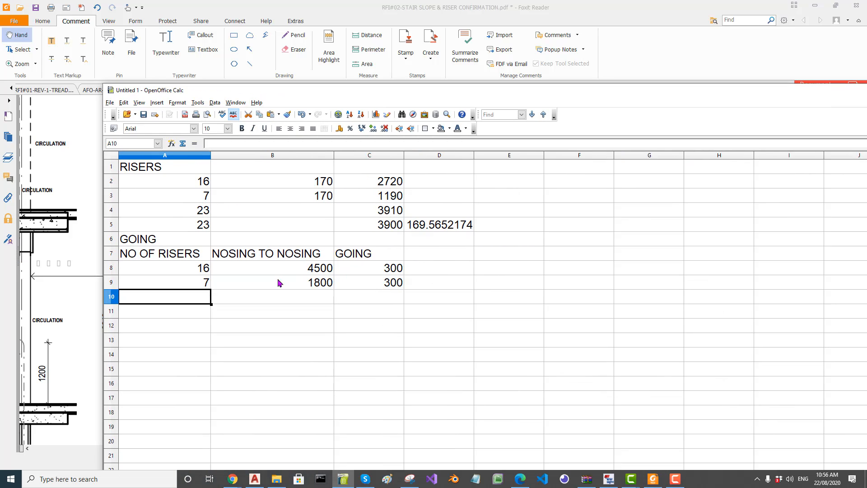
left_click(193, 276)
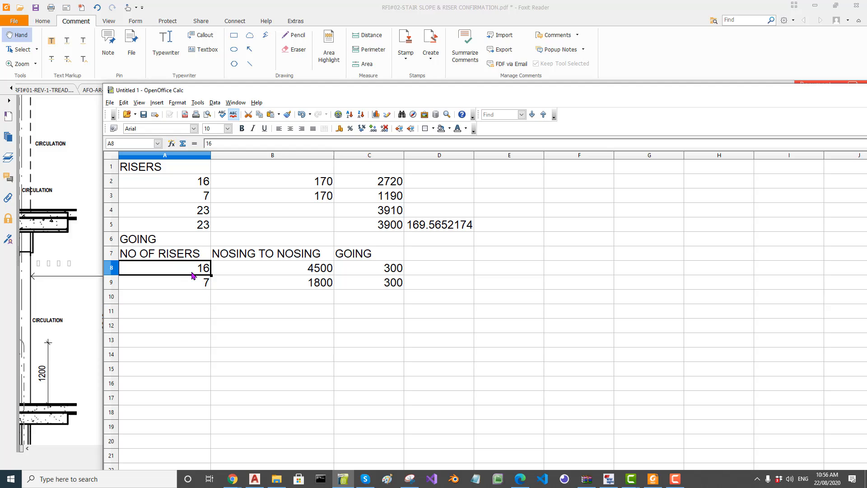
left_click(289, 273)
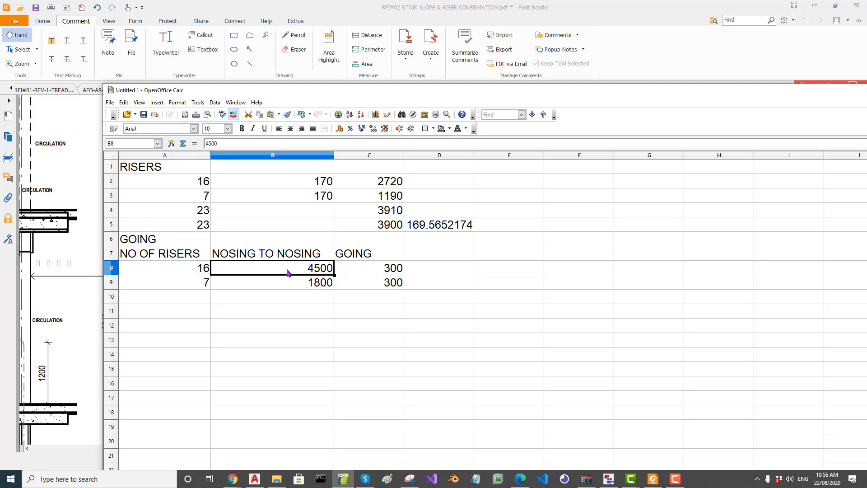
left_click(373, 274)
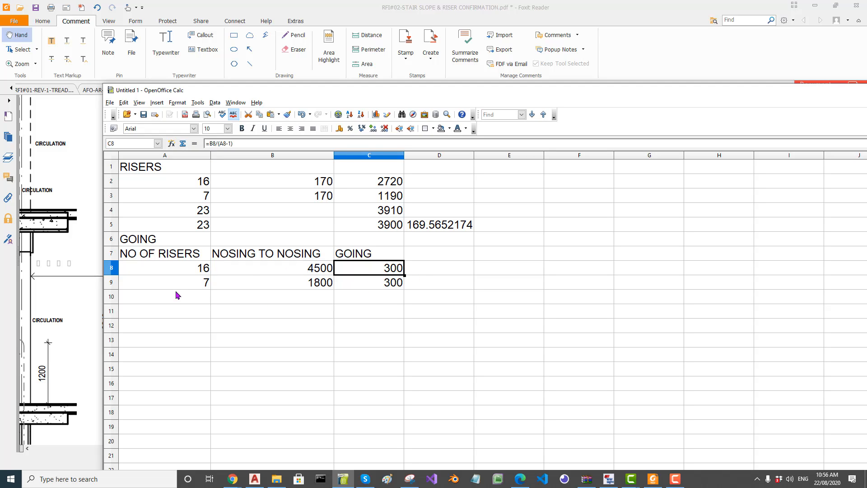
left_click(191, 288)
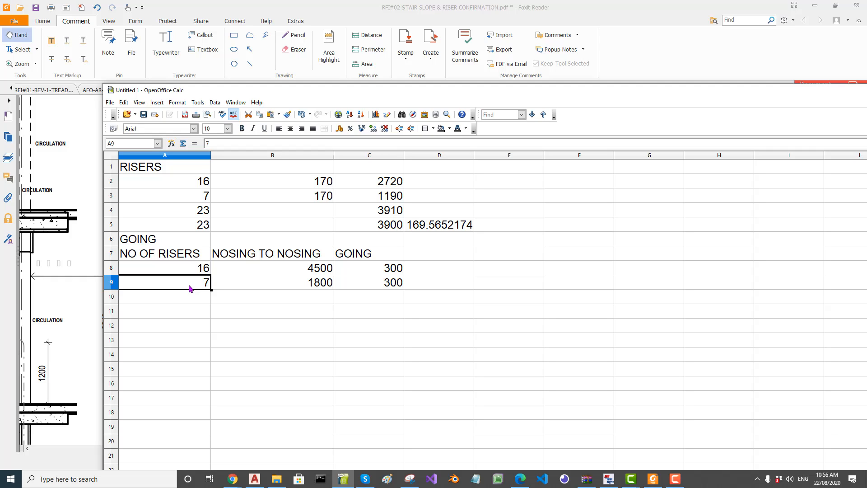
left_click(303, 286)
left_click(385, 283)
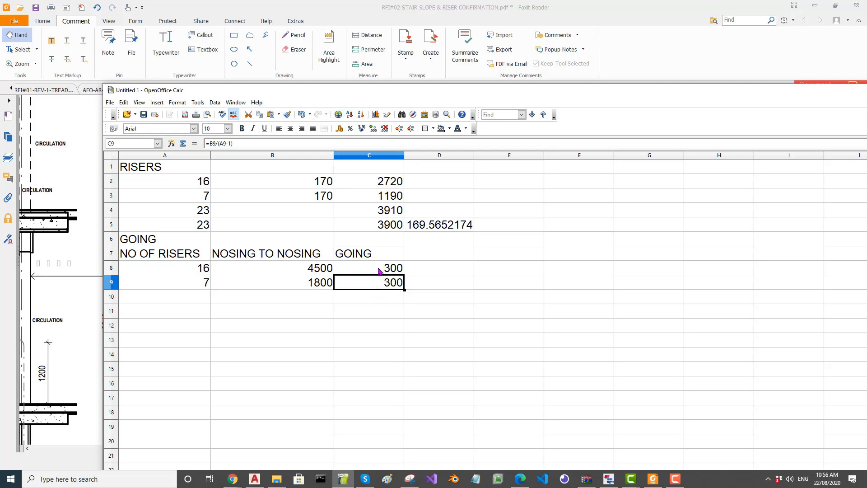
left_click(379, 270)
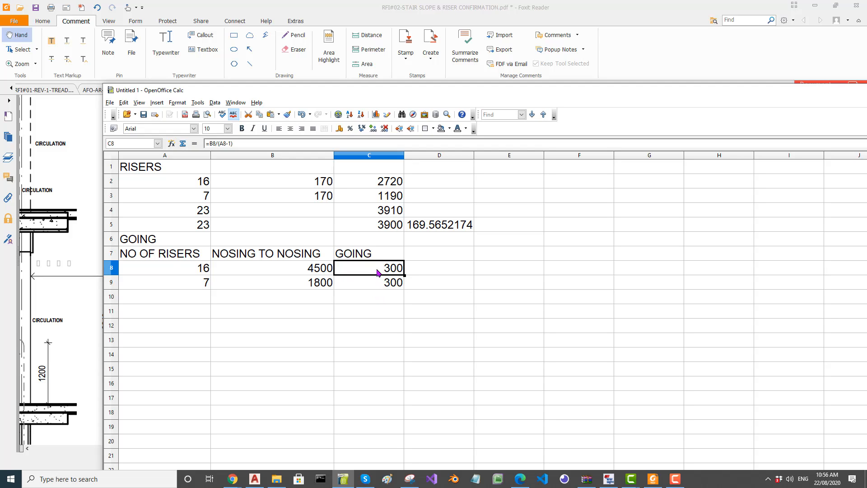
left_click(318, 185)
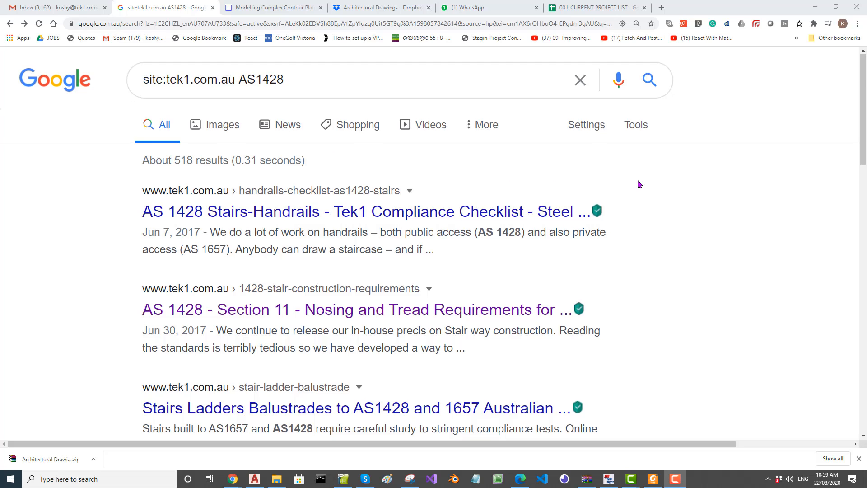
Look through the Google results for AS1428 on tek1.com.au in the browser.
scroll(638, 183, "down", 4)
scroll(639, 183, "down", 1)
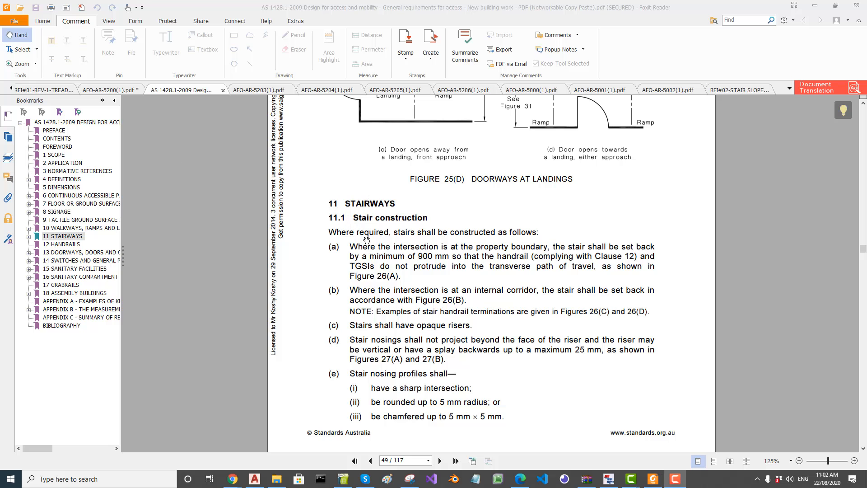
Read clause 11.1 Stair construction in the AS 1428.1-2009 PDF, from the setback rules to the nosing and TGSI requirements.
scroll(364, 238, "down", 5)
scroll(364, 237, "up", 5)
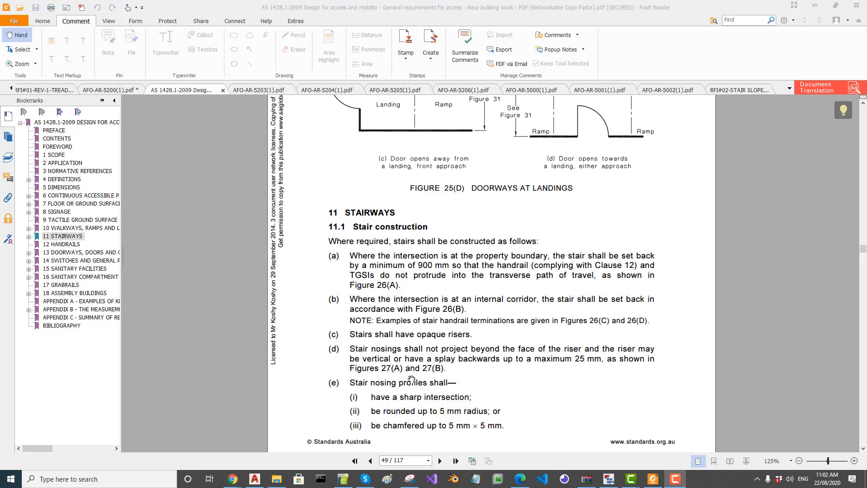
scroll(411, 378, "down", 5)
scroll(411, 379, "down", 5)
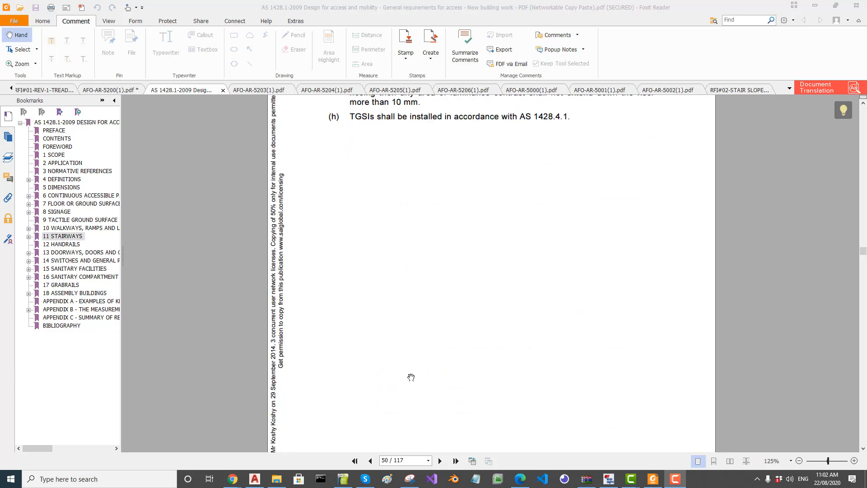
Examine the stairway location and handrail extension plans and sectional views in Figures 26(A) and 26(B).
scroll(411, 377, "down", 8)
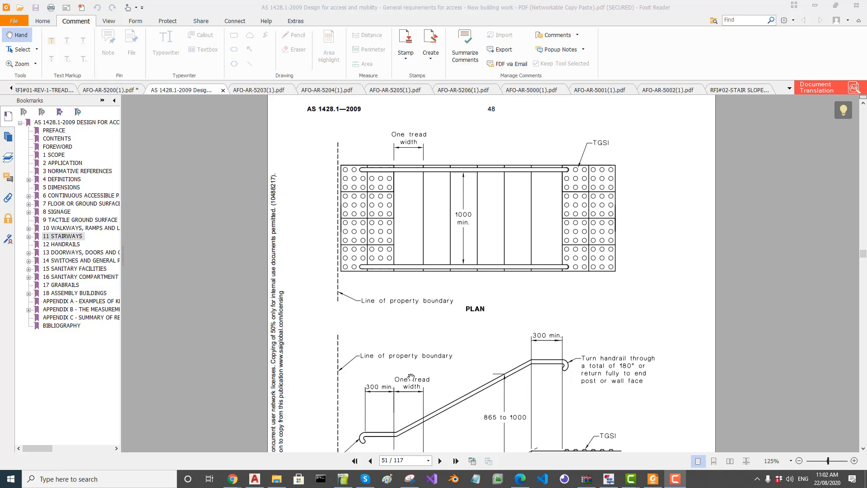
scroll(411, 377, "down", 1)
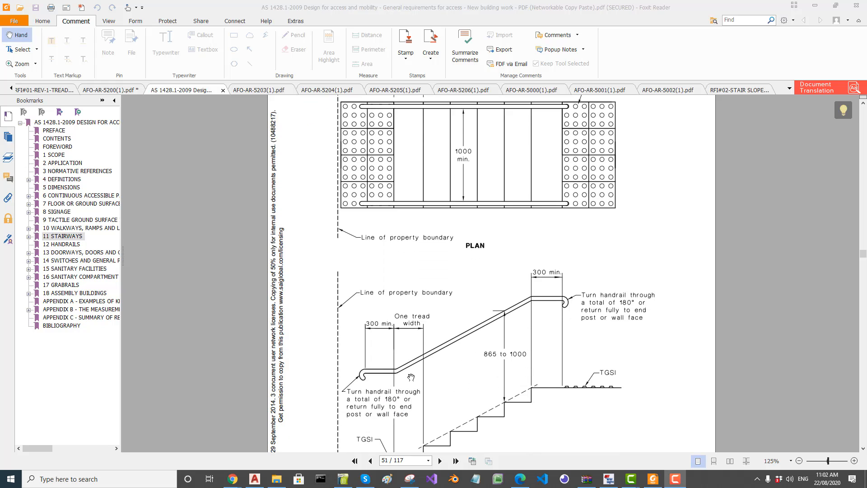
scroll(411, 377, "down", 2)
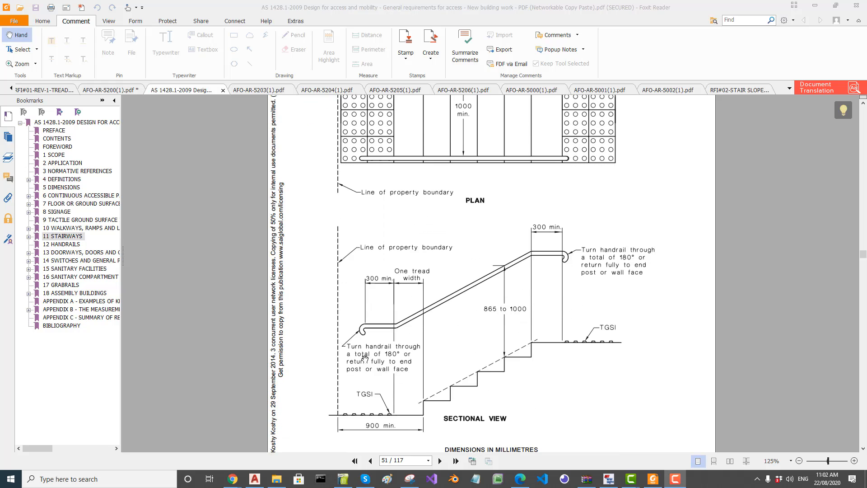
scroll(434, 199, "up", 1)
scroll(434, 198, "up", 2)
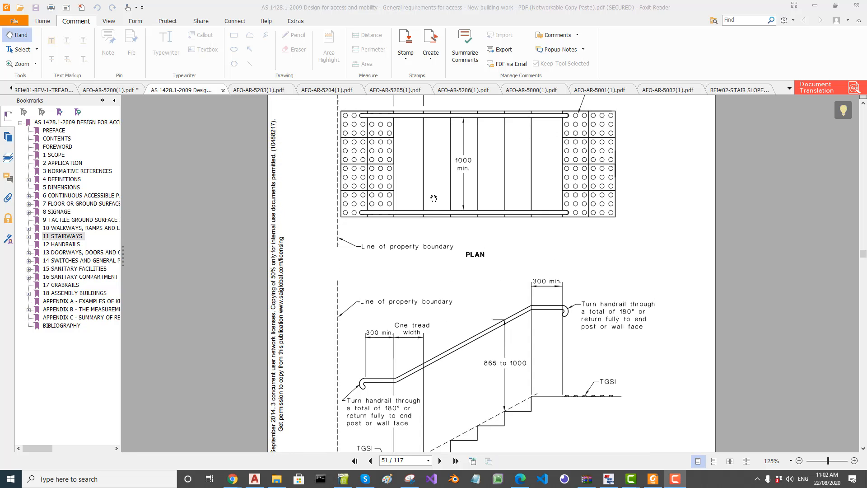
scroll(433, 198, "down", 5)
scroll(435, 203, "down", 12)
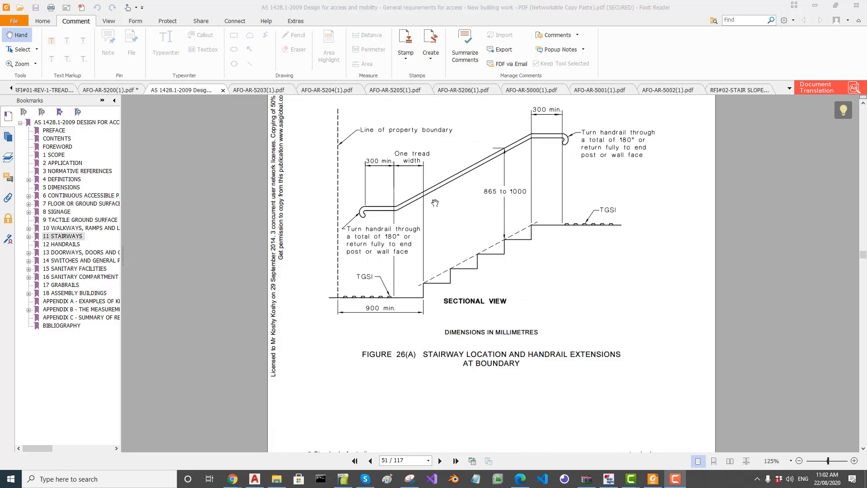
scroll(435, 203, "down", 10)
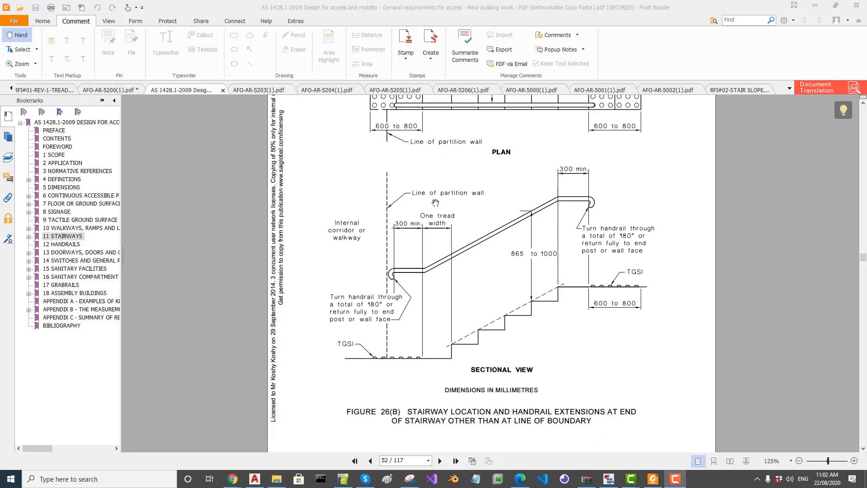
Examine the handrail heights and extensions in stair Sections A-A and B-B on page 53 of the standard.
scroll(435, 203, "down", 3)
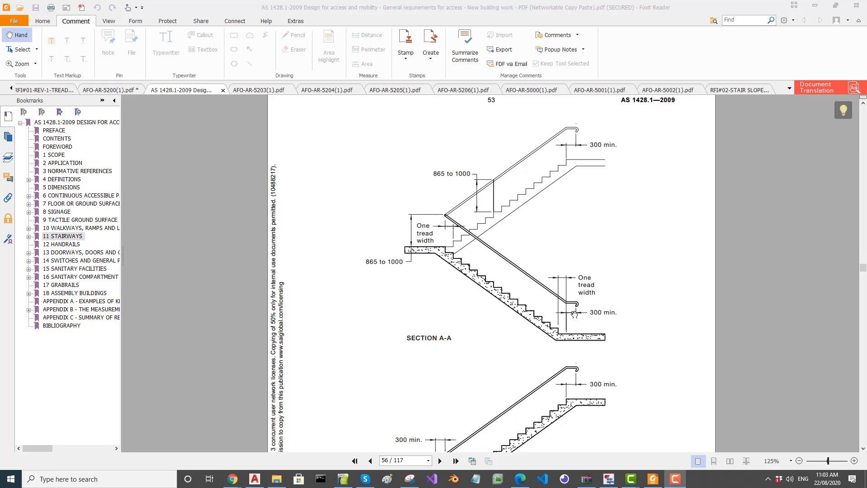
scroll(594, 336, "down", 1)
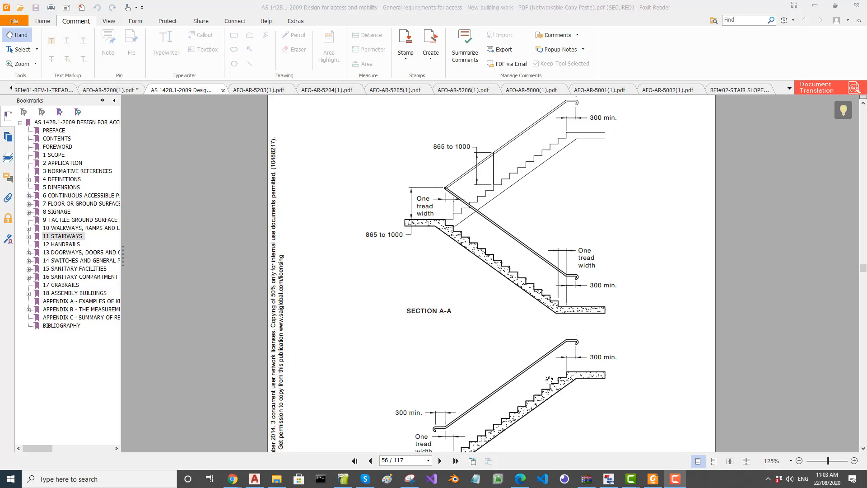
scroll(493, 368, "down", 1)
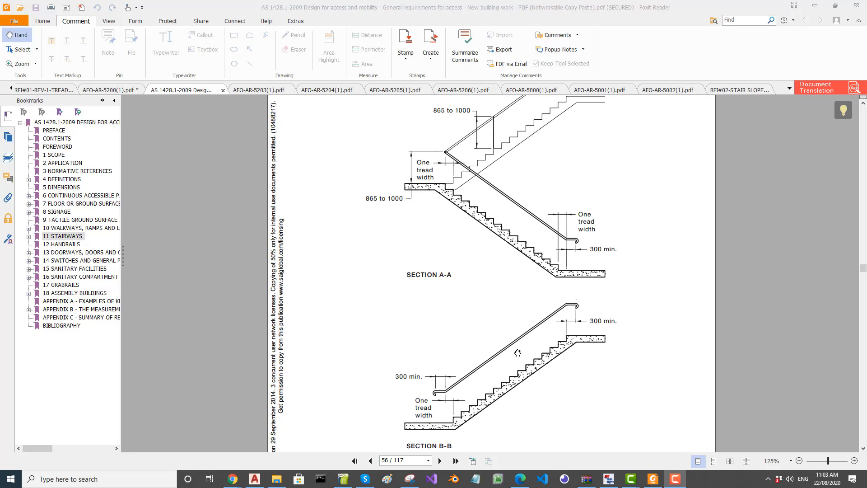
Read clause 12 Handrails and the handrail clearance figure in the AS 1428.1-2009 PDF, following on from the Figure 28 stair sections.
scroll(421, 369, "down", 1)
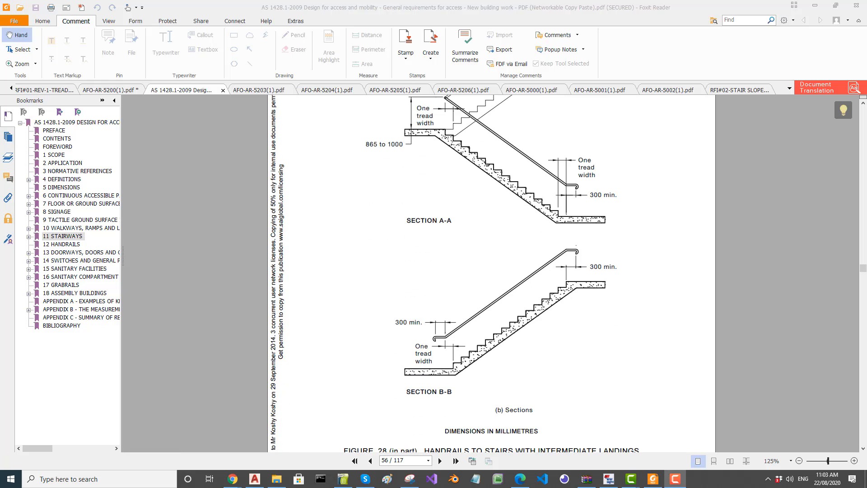
scroll(314, 269, "down", 5)
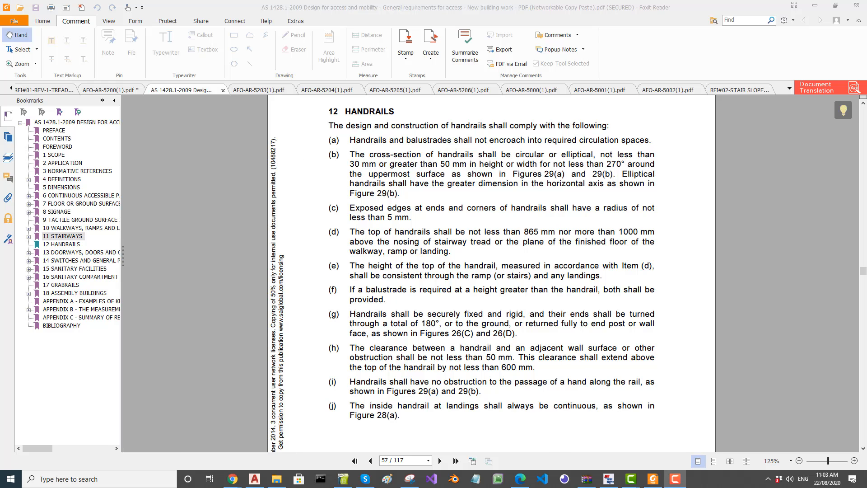
key("Page_Down")
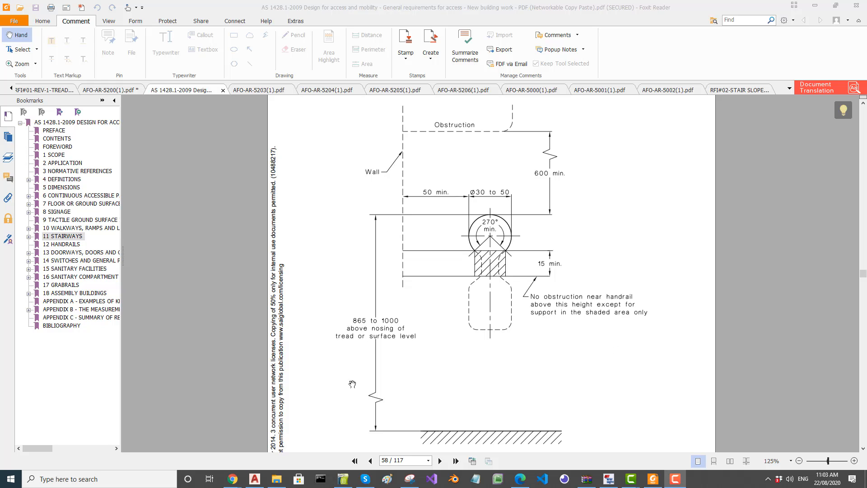
key("Page_Down")
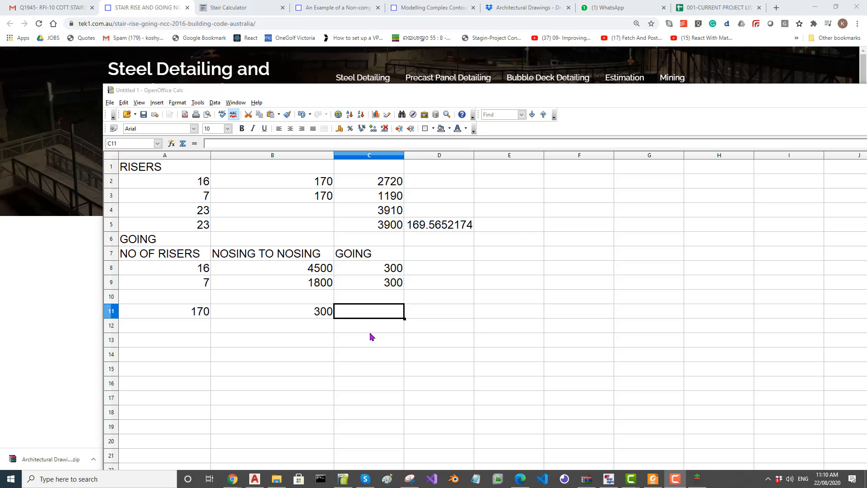
In the OpenOffice Calc sheet, enter the formula =2*A11+B11 in cell C11 to combine riser and going.
type("=2*")
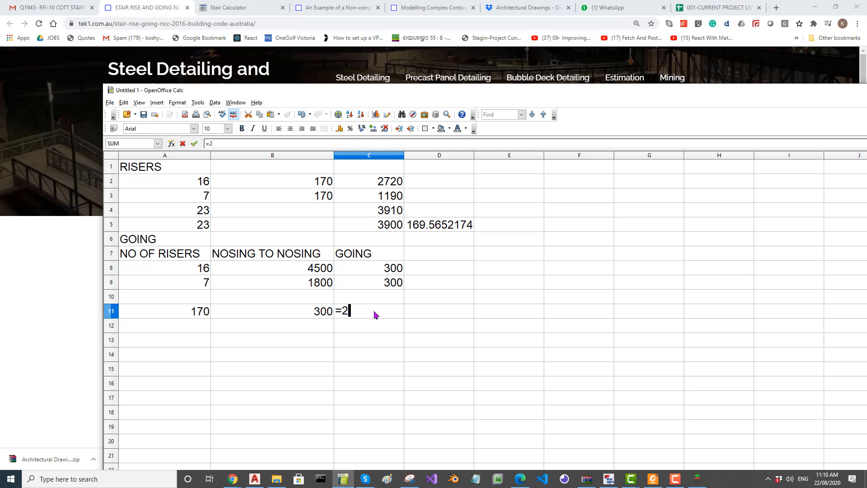
left_click(205, 315)
type("+")
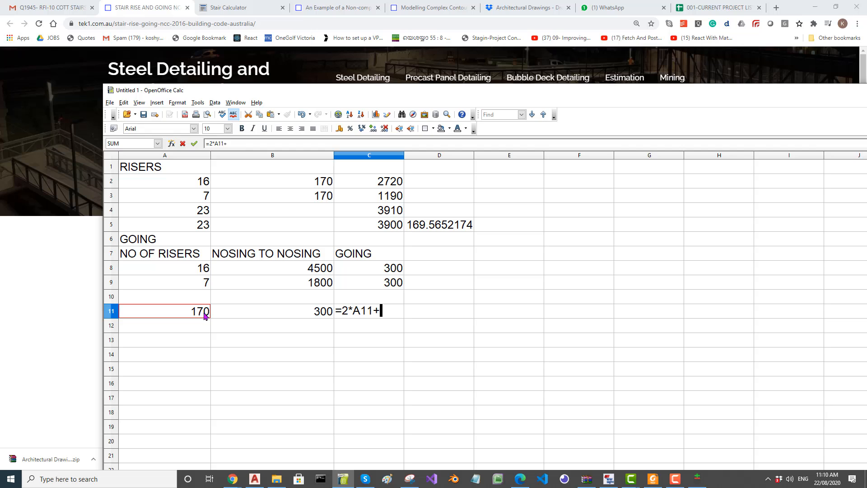
left_click(280, 314)
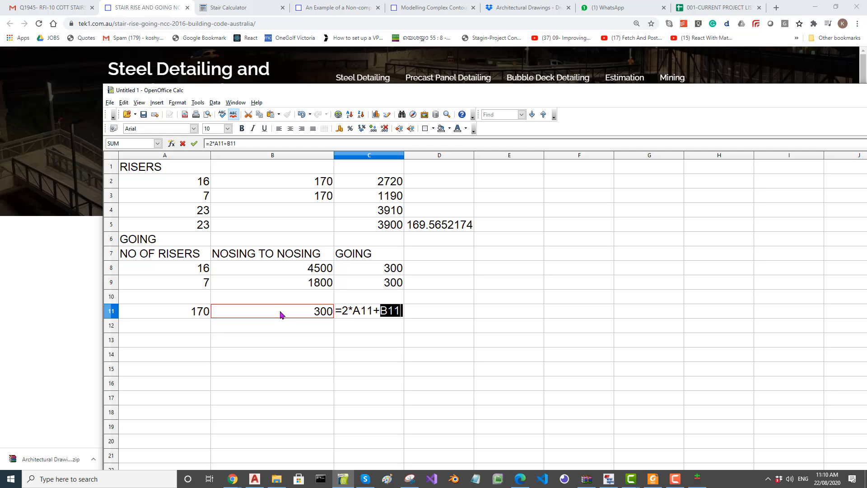
key("Return")
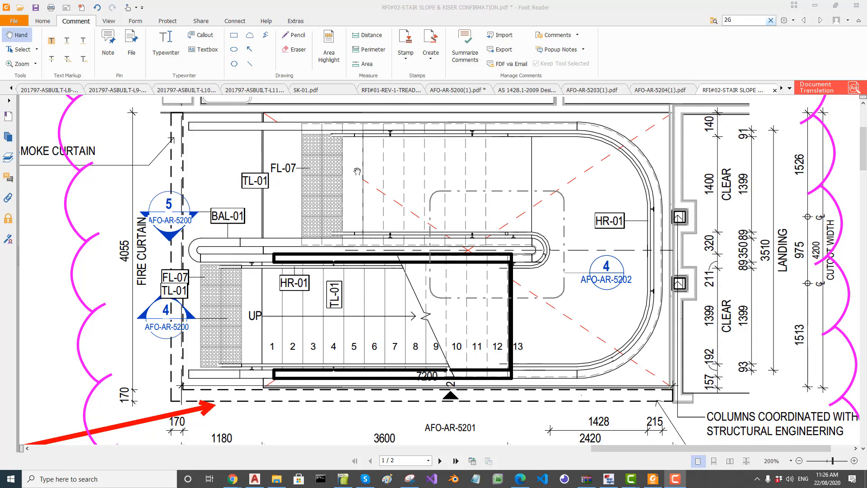
Examine the clouded stair plans and the stair section's floor-to-floor height and riser notes in the RFI#02 stair slope PDF.
left_click_drag(576, 289, 541, 112)
scroll(538, 248, "down", 3, "ctrl")
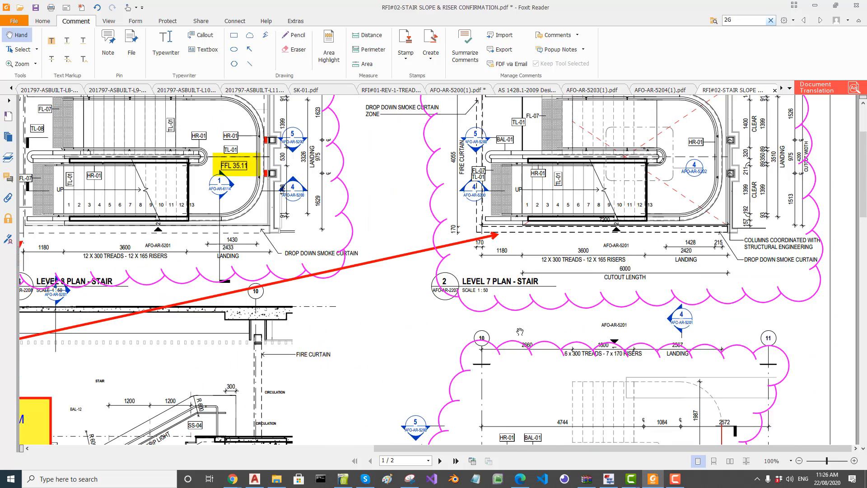
left_click_drag(518, 330, 471, 118)
scroll(713, 227, "up", 3, "ctrl")
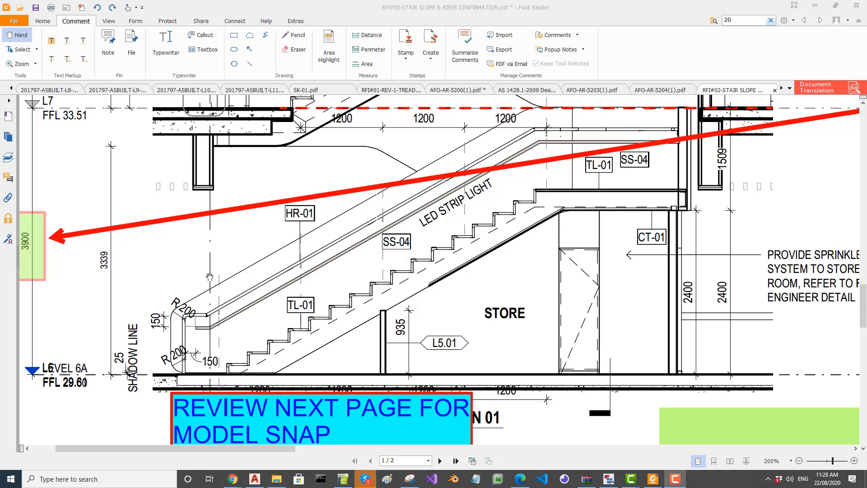
scroll(179, 278, "down", 1, "ctrl")
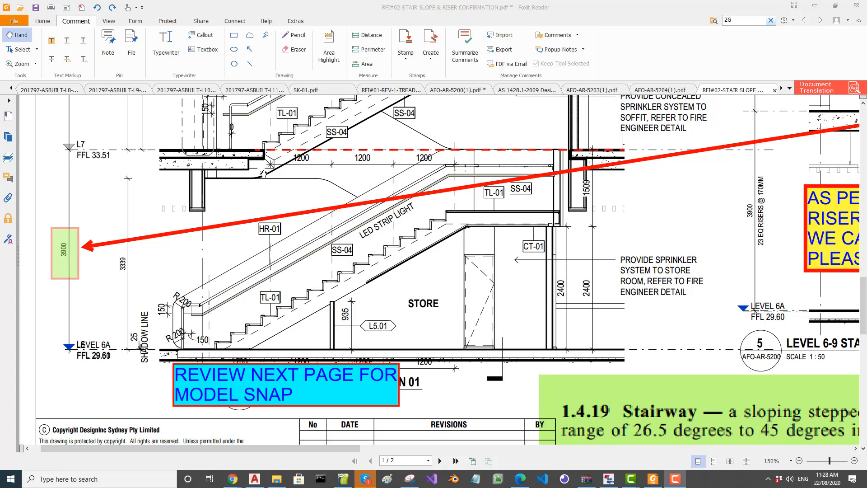
scroll(252, 167, "down", 4, "ctrl")
mouse_move(475, 186)
left_mouse_down()
mouse_move(413, 215)
mouse_move(272, 317)
mouse_move(268, 338)
left_mouse_up()
scroll(802, 259, "up", 2, "ctrl")
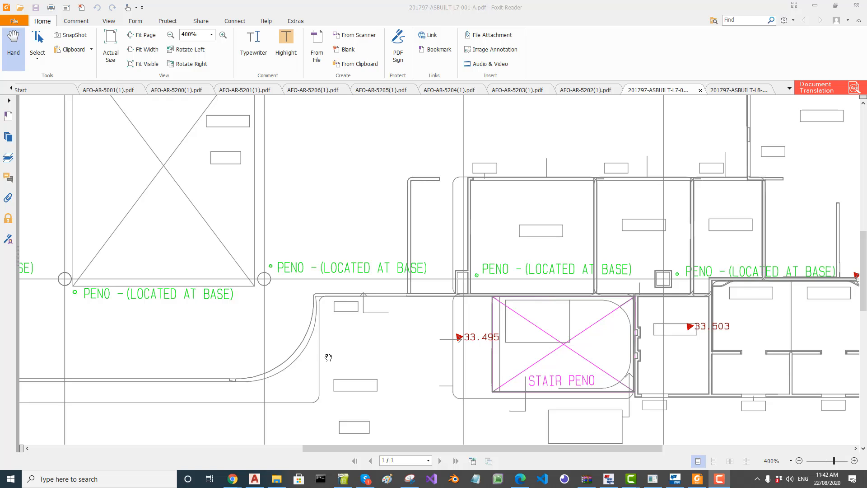
Examine the surveyed floor levels around the stair penetration and nearby gridlines on the as-built Level 7 PDF.
scroll(328, 357, "down", 2, "ctrl")
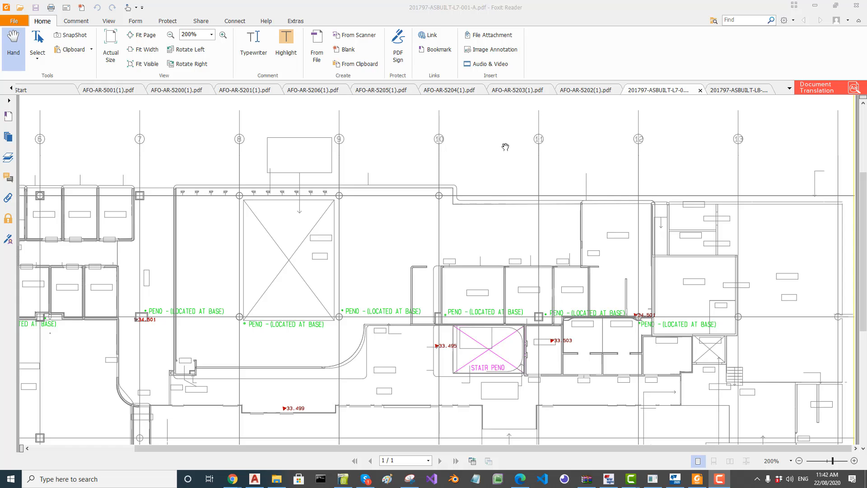
scroll(505, 146, "down", 3)
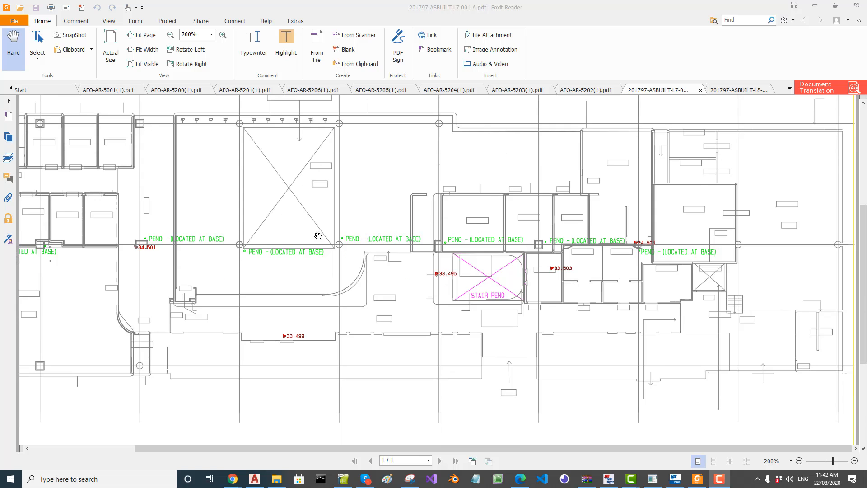
scroll(379, 242, "down", 1, "ctrl")
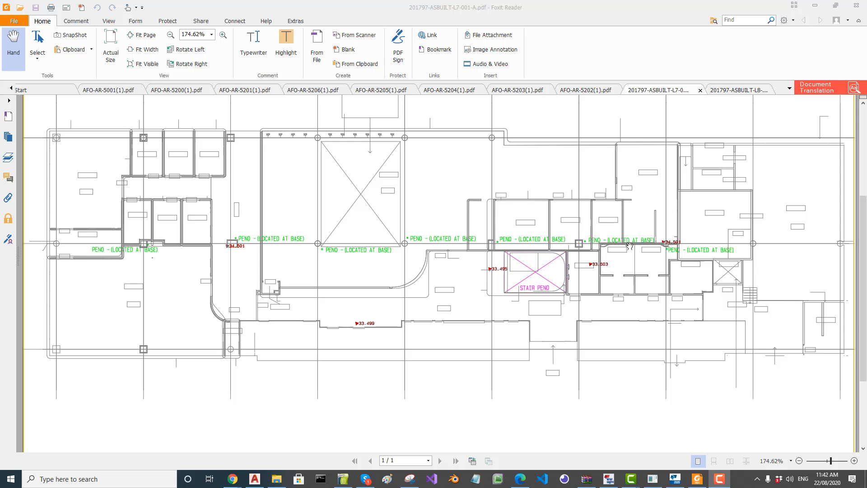
scroll(629, 245, "up", 3, "ctrl")
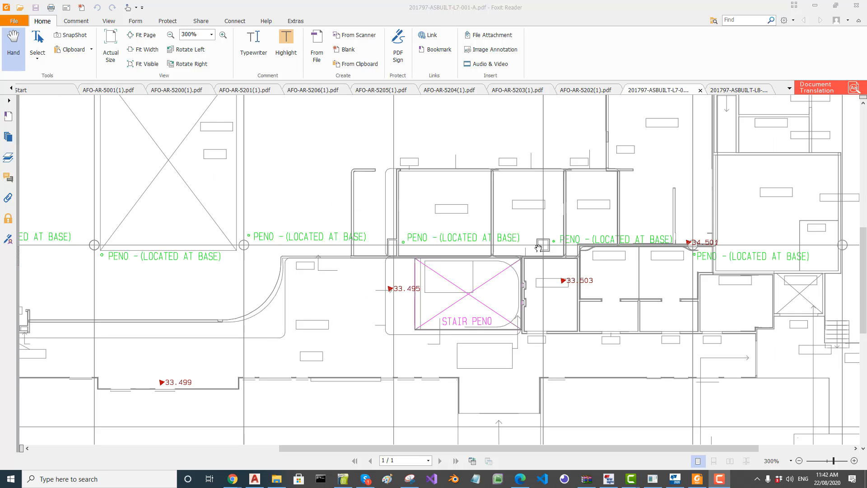
scroll(538, 245, "up", 3, "ctrl")
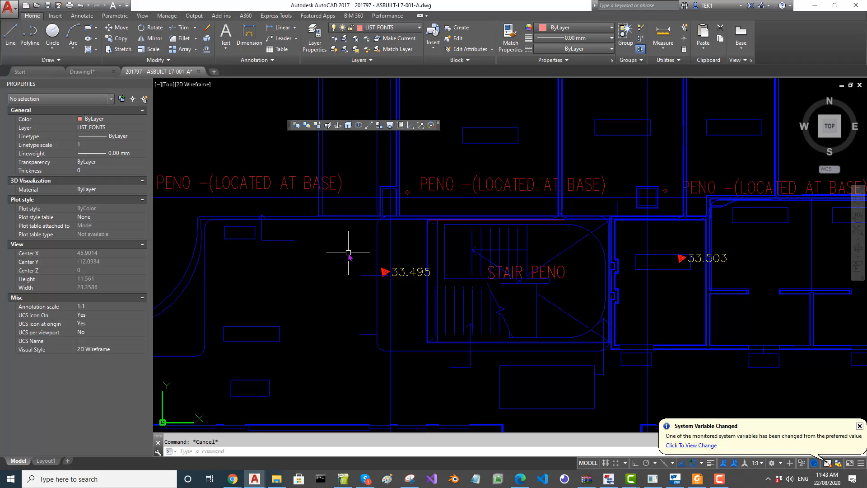
In the AutoCAD as-built L7 drawing, inspect the level text to the east of the stair penetration and the surrounding survey levels.
scroll(689, 265, "up", 2)
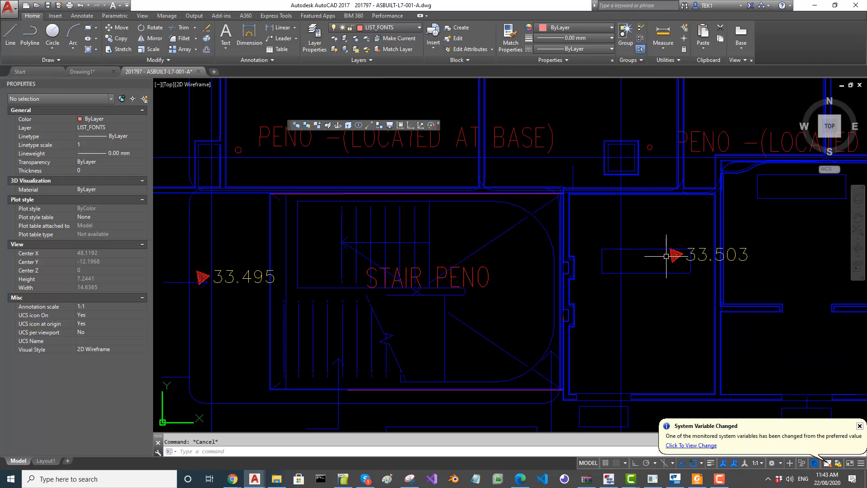
left_click(701, 257)
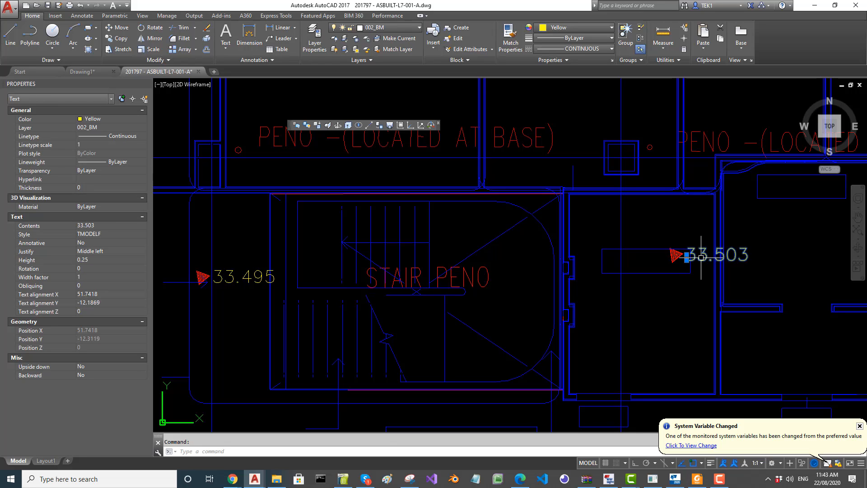
key("Escape")
scroll(436, 293, "down", 2)
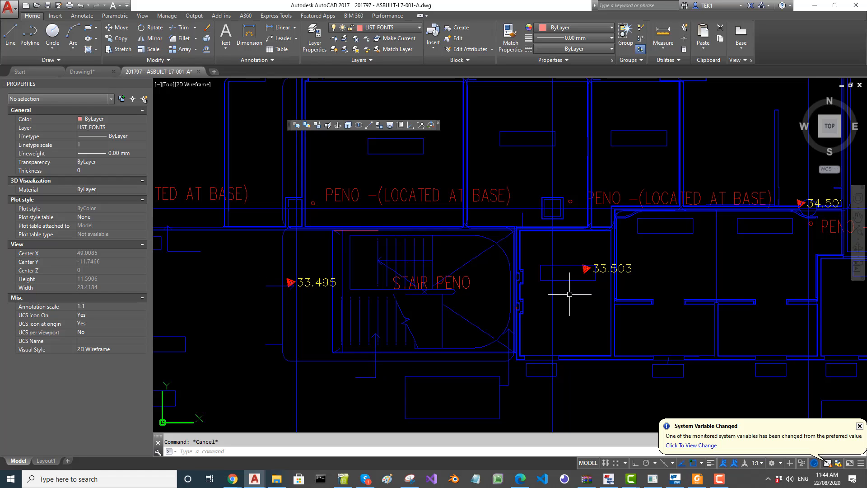
mouse_move(523, 314)
middle_mouse_down()
mouse_move(532, 286)
mouse_move(555, 305)
middle_mouse_up()
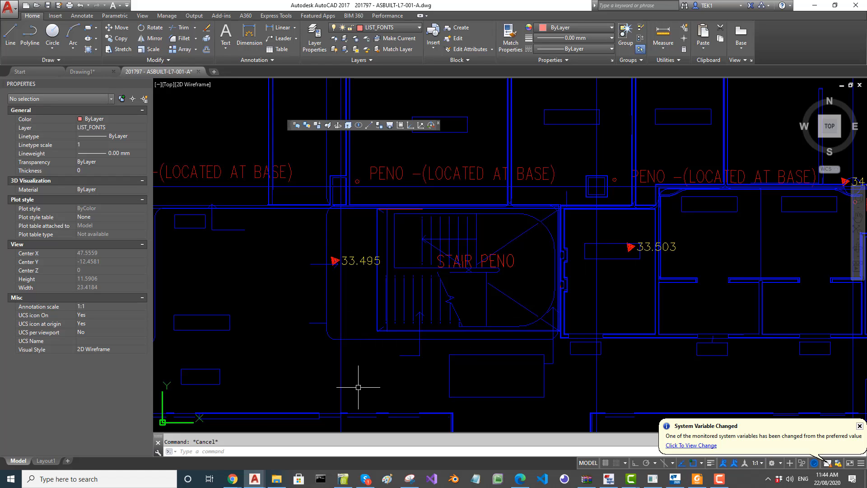
mouse_move(311, 220)
middle_mouse_down()
mouse_move(447, 239)
mouse_move(412, 196)
mouse_move(394, 195)
middle_mouse_up()
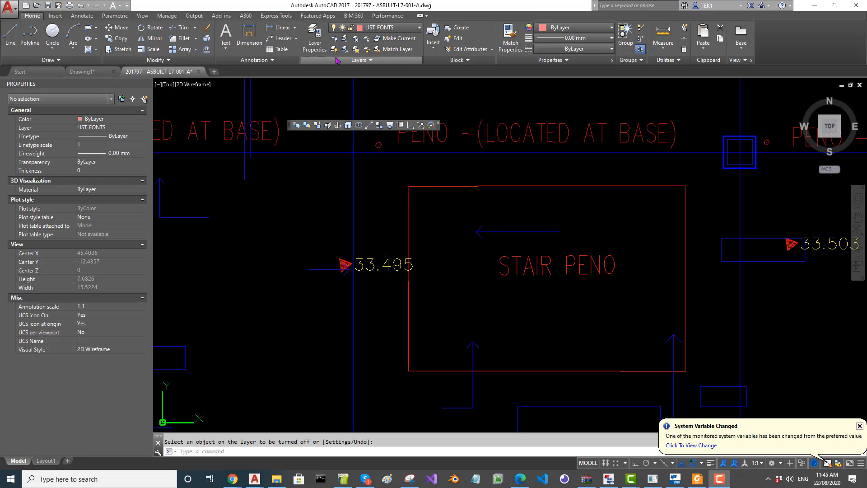
Inspect the properties of the stair penetration's upper edge polyline and view its west edge beside the level marker closely.
key("Escape")
left_click(441, 185)
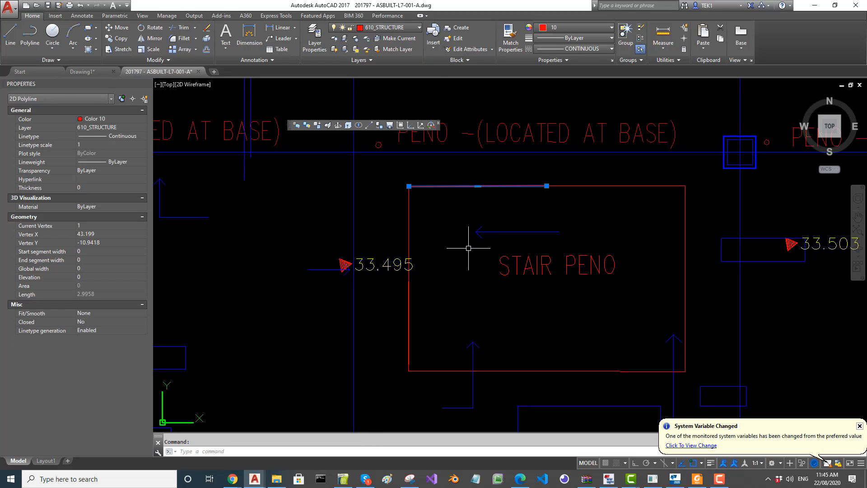
key("Escape")
scroll(406, 299, "up", 4)
scroll(411, 256, "up", 3)
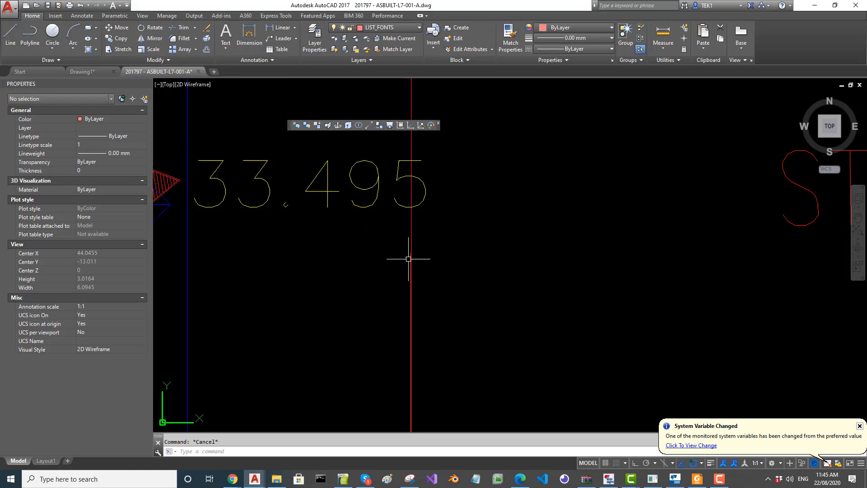
Review the dimensions placed around the stair penetration for its width and offsets from the gridlines.
scroll(410, 248, "down", 9)
scroll(422, 267, "down", 2)
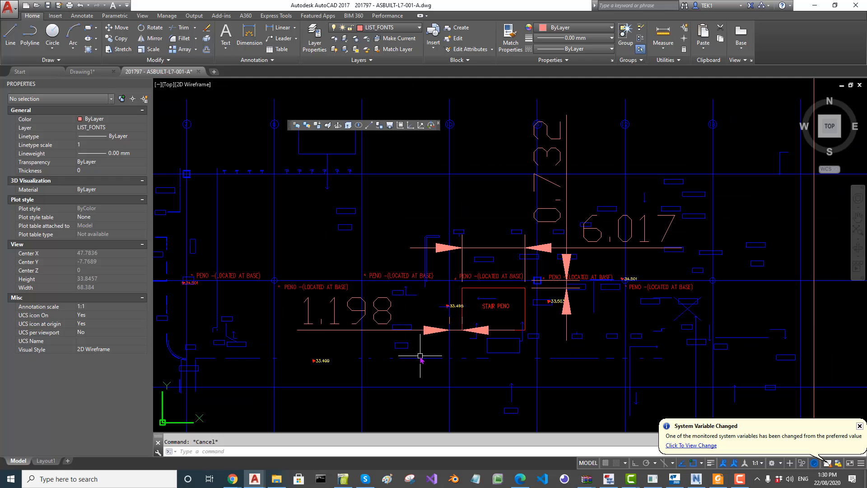
scroll(434, 345, "up", 2)
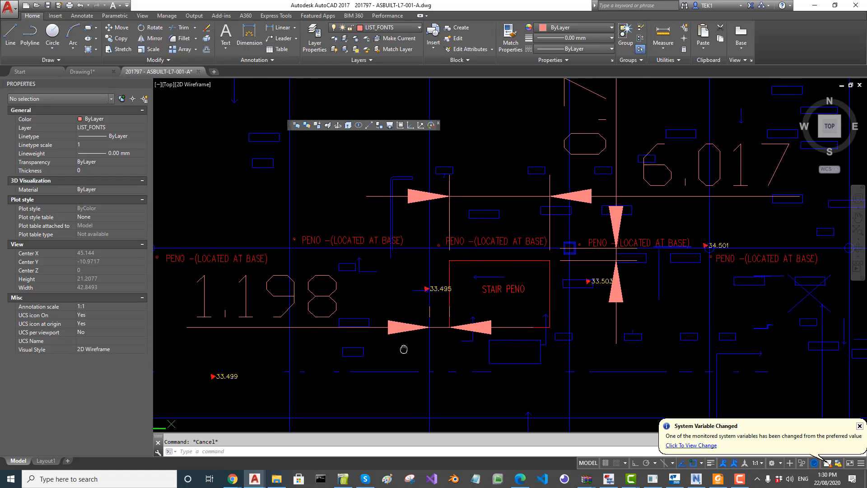
scroll(514, 345, "down", 2)
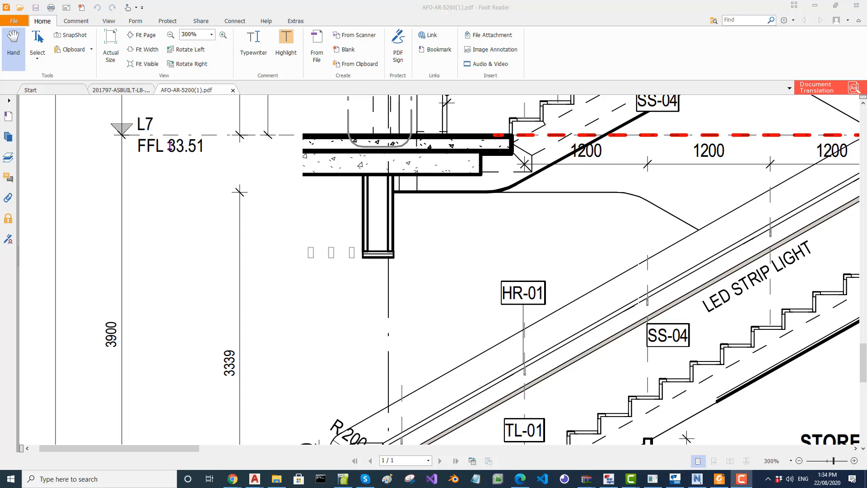
Examine the L7 and Level 6A finished floor levels and the height between them on Section 01 of drawing AFO-AR-5200.
scroll(203, 147, "down", 2, "ctrl")
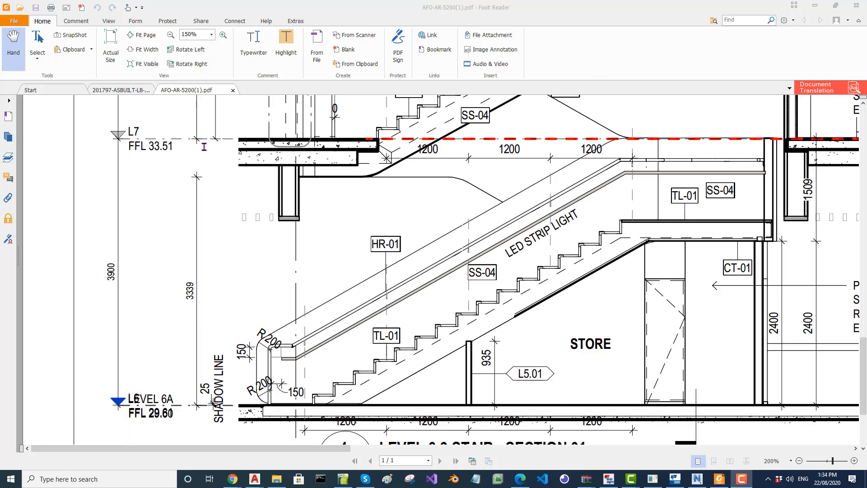
scroll(90, 333, "up", 1, "ctrl")
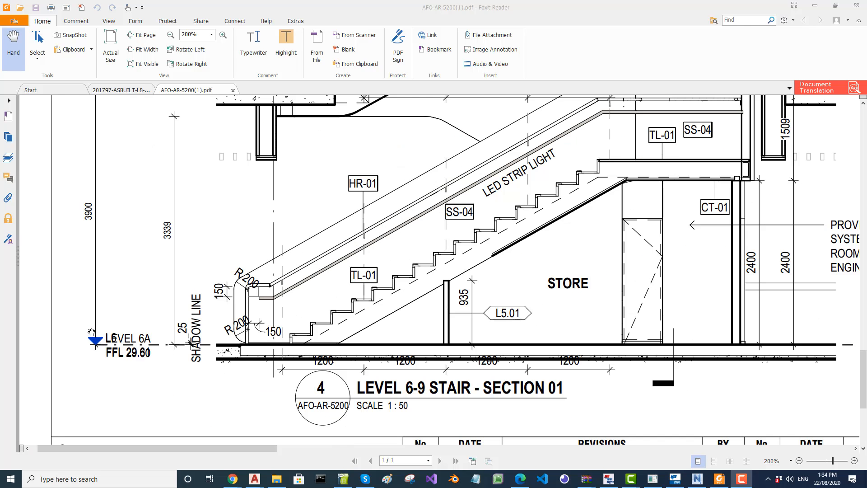
scroll(142, 187, "up", 1, "ctrl")
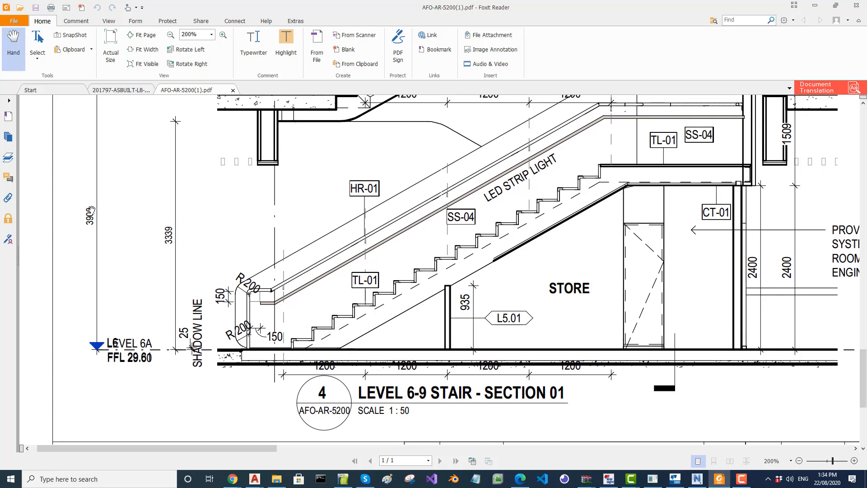
Switch to the OpenOffice Calc sheet and check the L6A level calculation and its label in row 20.
key("alt+Tab")
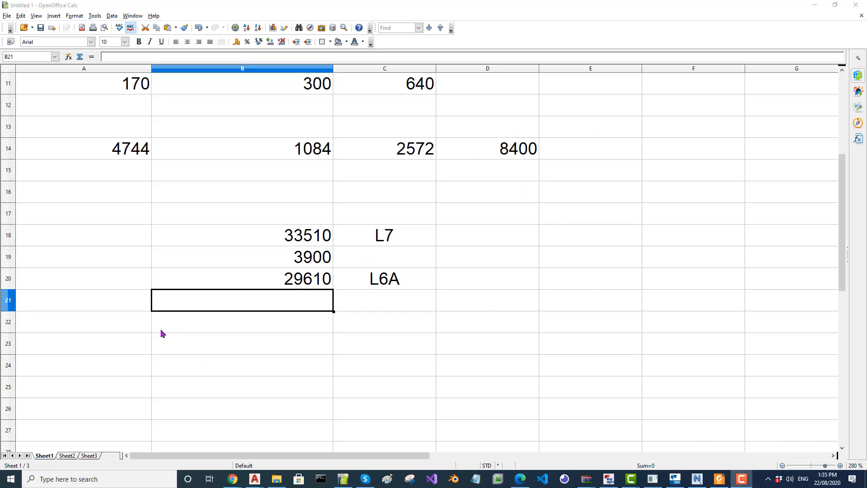
left_click(297, 284)
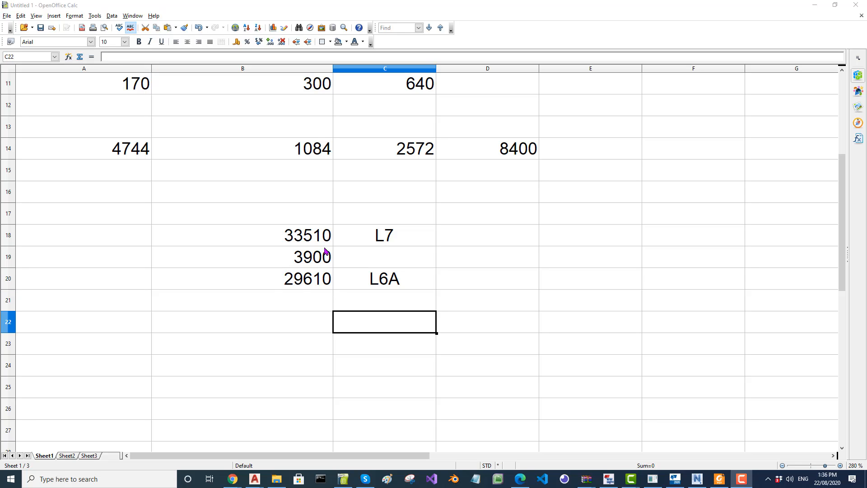
left_click(297, 281)
left_click(404, 282)
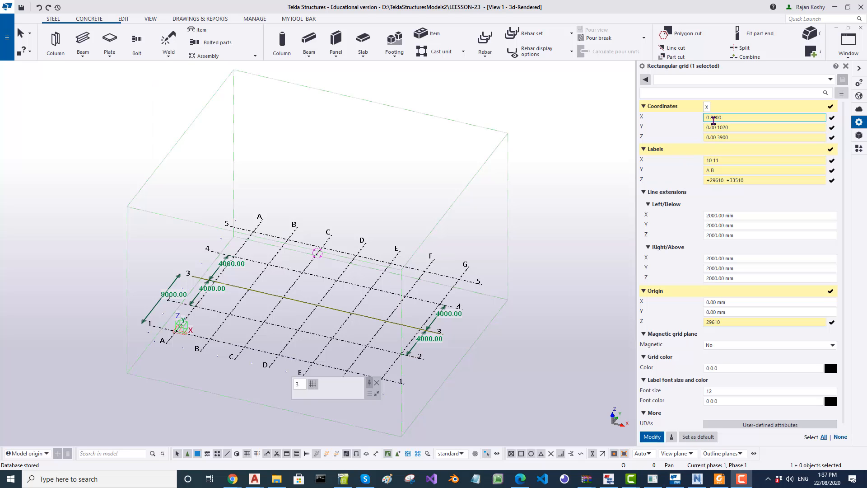
In Tekla Structures, modify the rectangular grid to X 0 8400, Y 0 1020, Z 0 3900, labels 10 11 and A B, origin Z 29610.
left_click(749, 127)
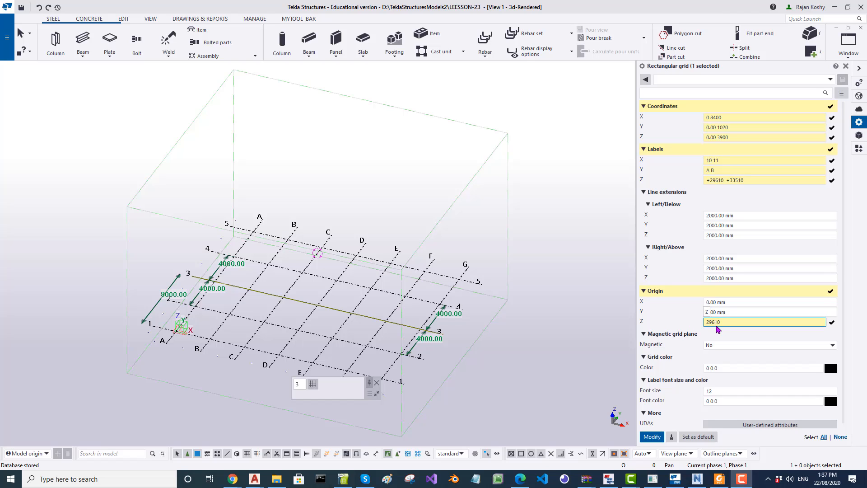
left_click(314, 334)
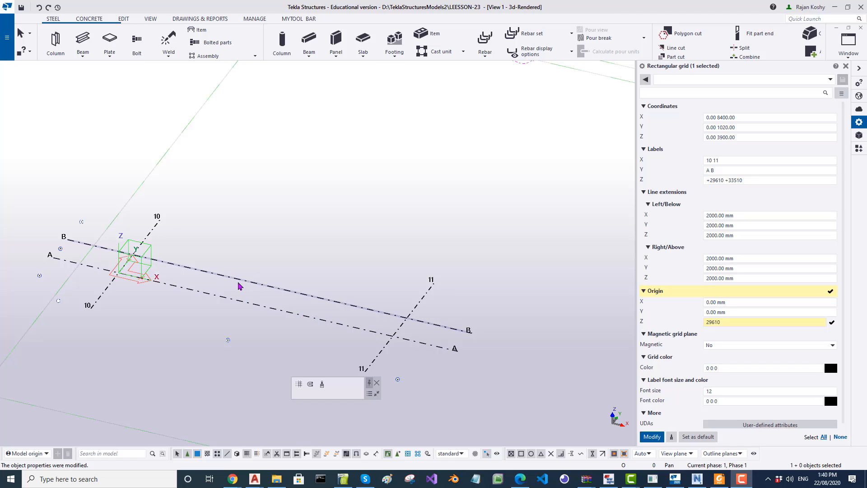
Create a basic view on the XY plane at coordinate 29610.
left_click_drag(750, 322, 693, 326)
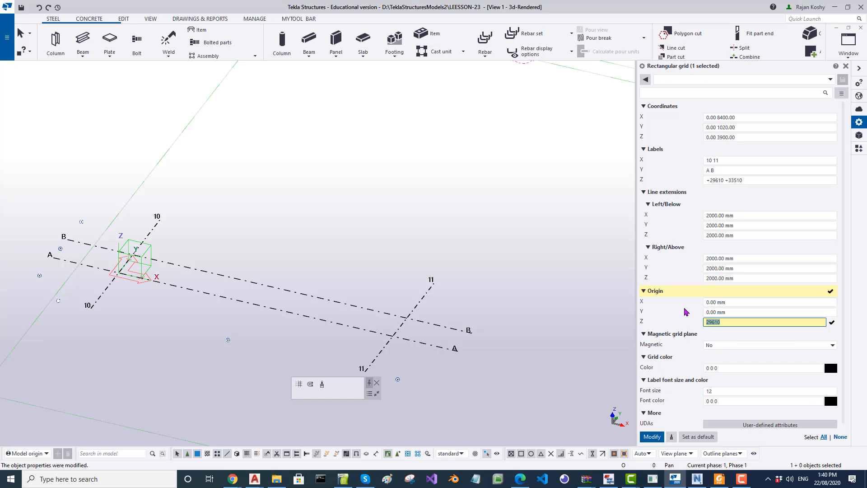
left_click(707, 313)
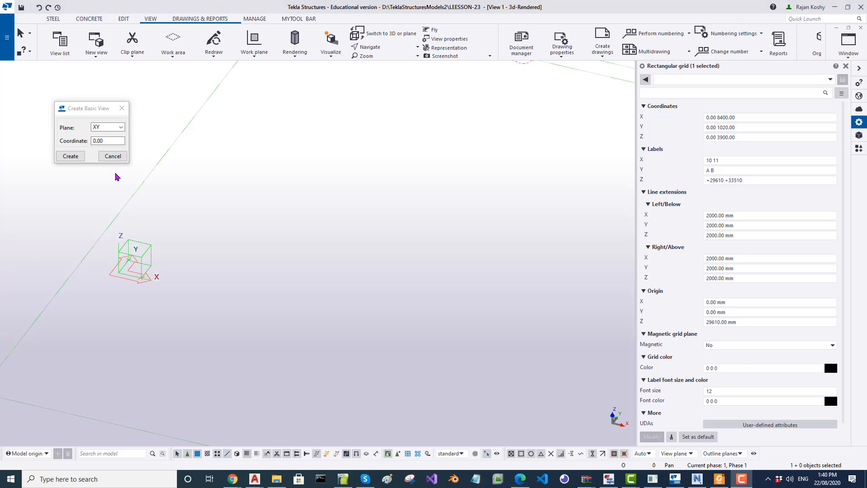
left_click(108, 141)
left_click_drag(108, 141, 76, 144)
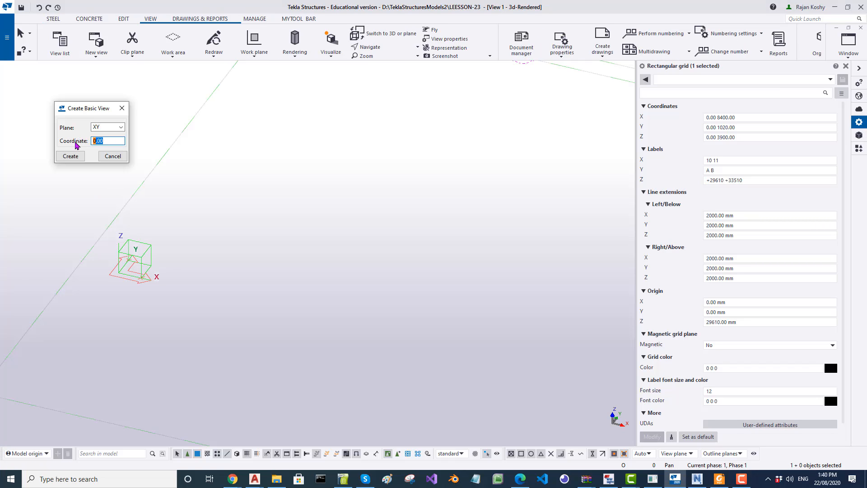
type("29610")
key("Return")
left_click(70, 157)
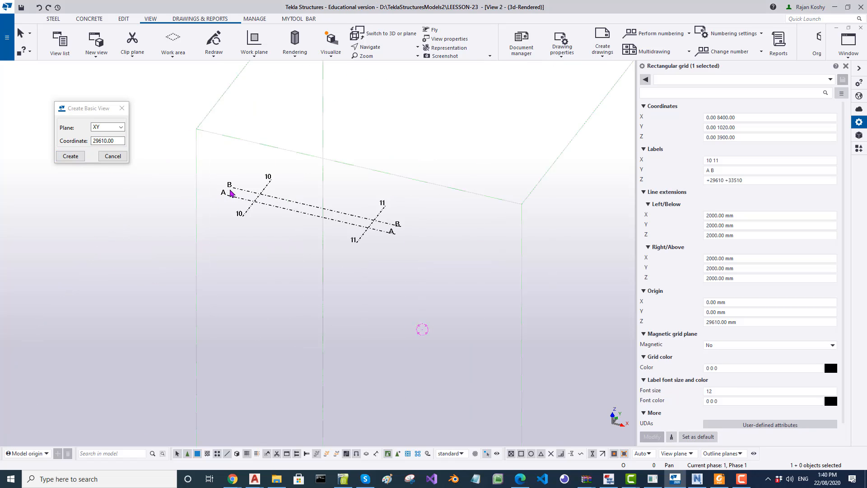
Rename the new basic view as PLAN in its view properties.
scroll(230, 193, "up", 4)
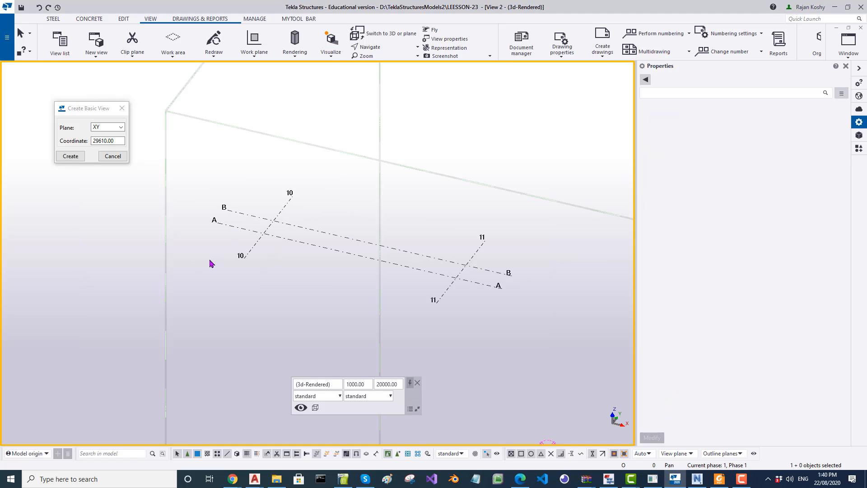
double_click(210, 262)
left_click_drag(186, 112, 71, 113)
type("PLAN")
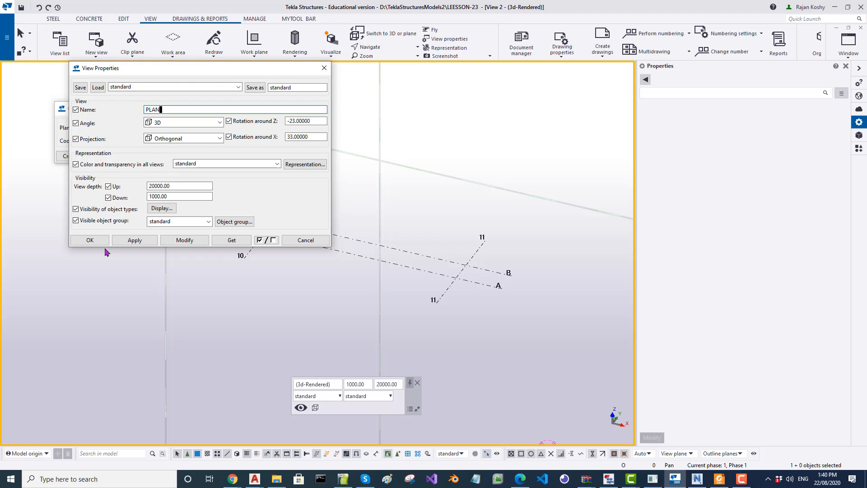
left_click(184, 239)
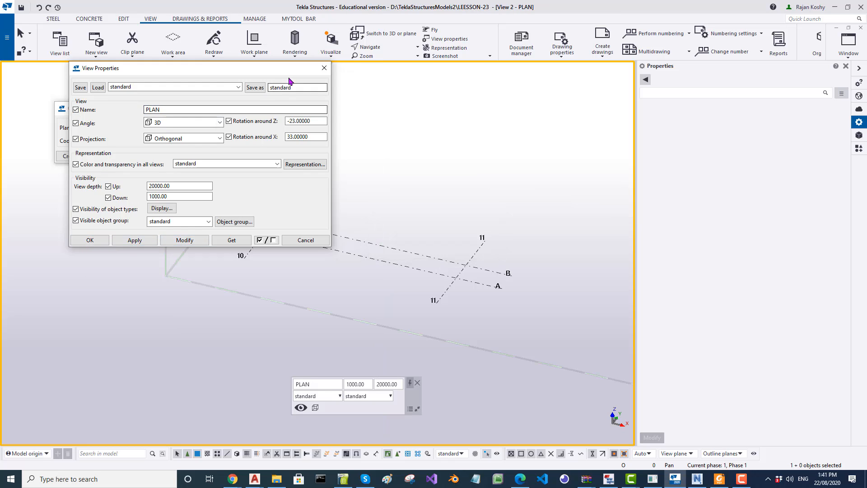
left_click(87, 241)
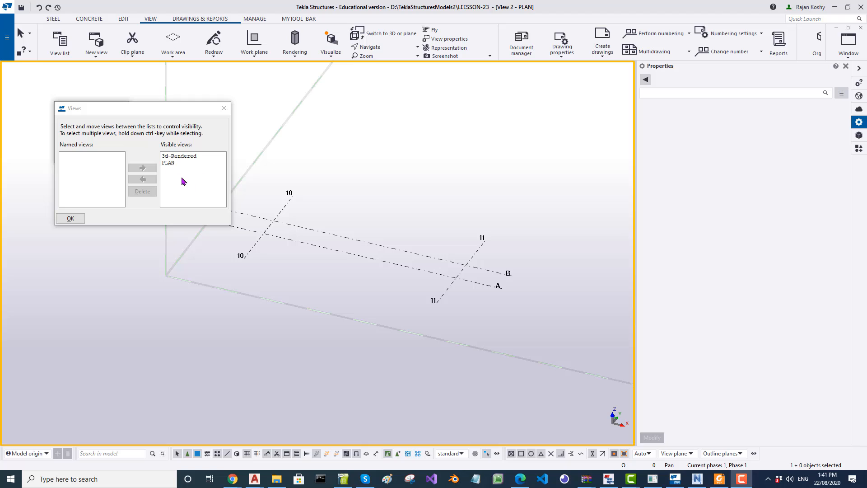
Delete the 3d-Rendered view from the view list and turn the PLAN view from 3D to a flat plane view.
left_click(165, 164)
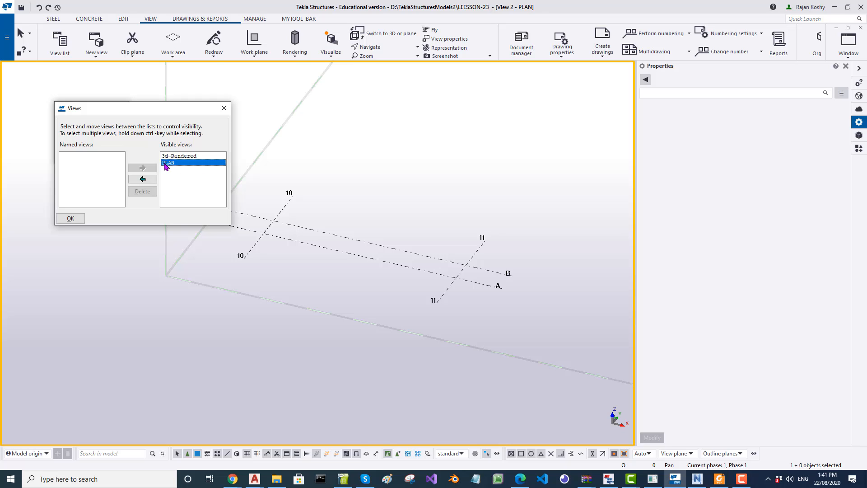
left_click(172, 157)
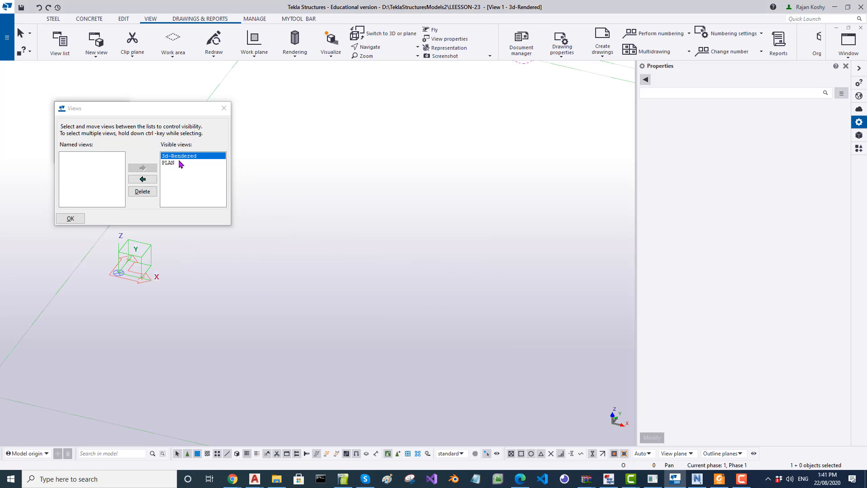
left_click(147, 191)
left_click(412, 248)
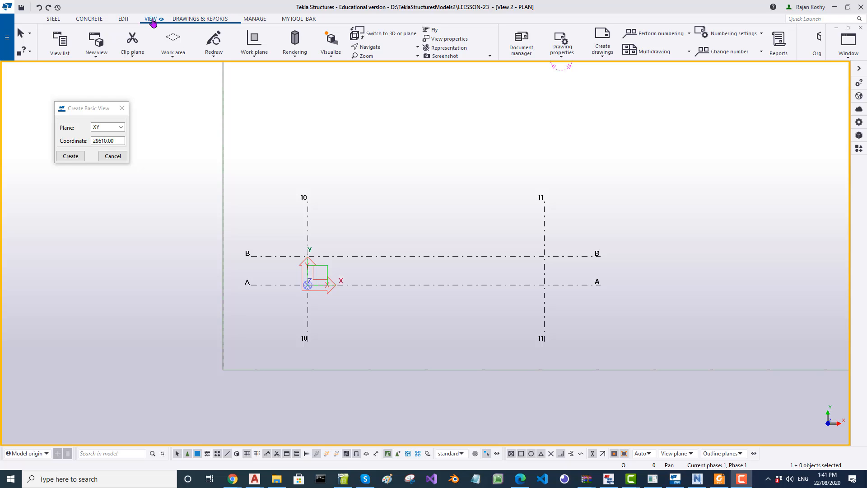
Measure the distance between gridlines 10 and 11 and the distance between gridlines A and B.
left_click(123, 20)
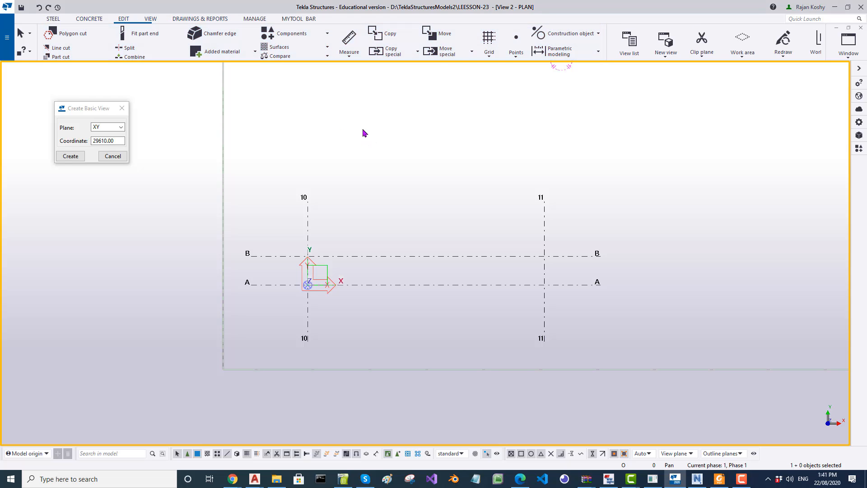
left_click(350, 53)
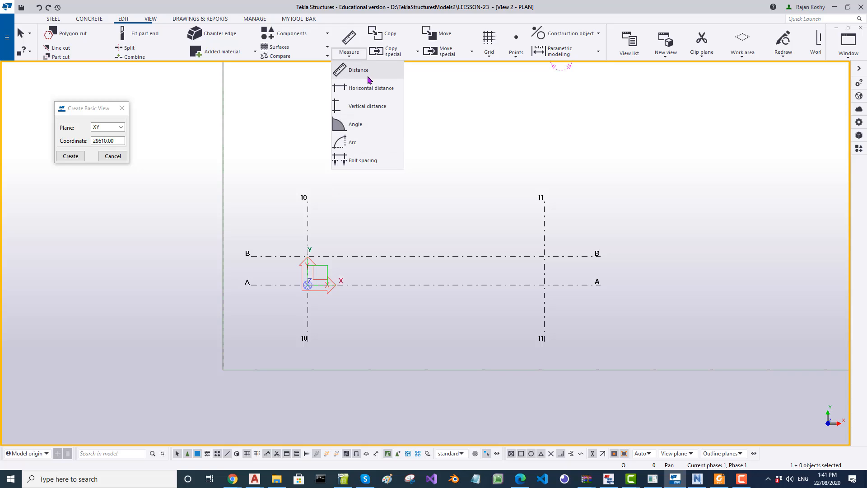
left_click(345, 70)
left_click(307, 239)
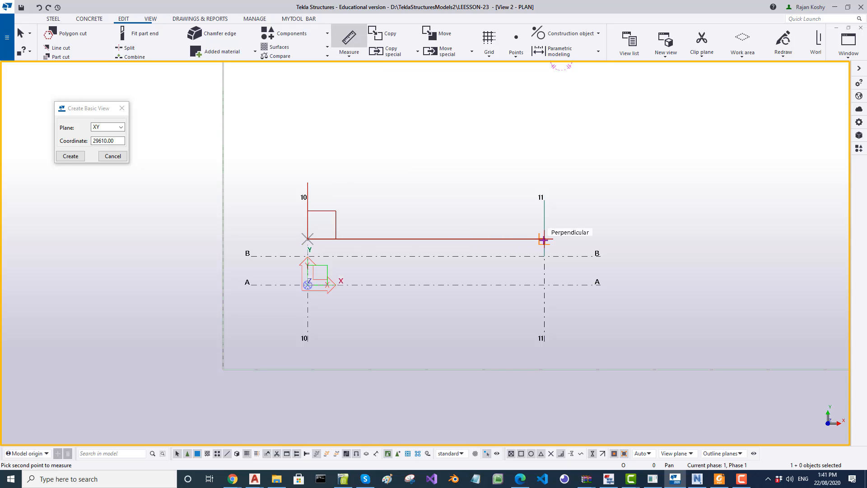
left_click(543, 239)
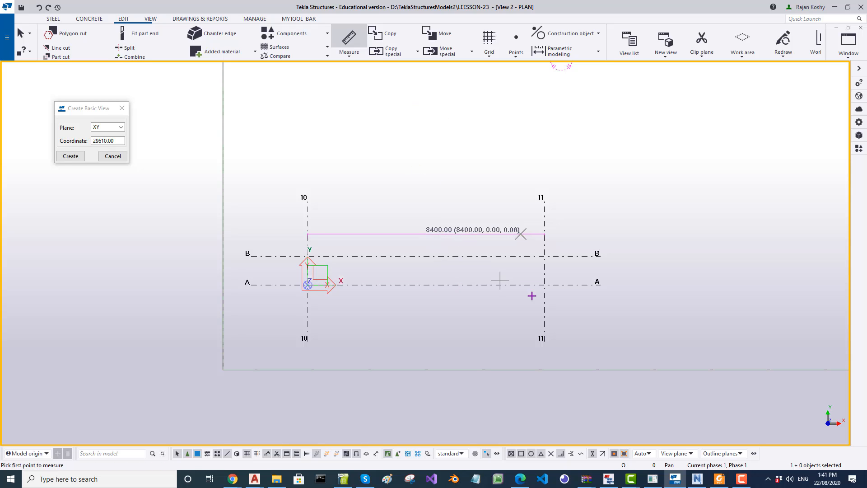
left_click(559, 284)
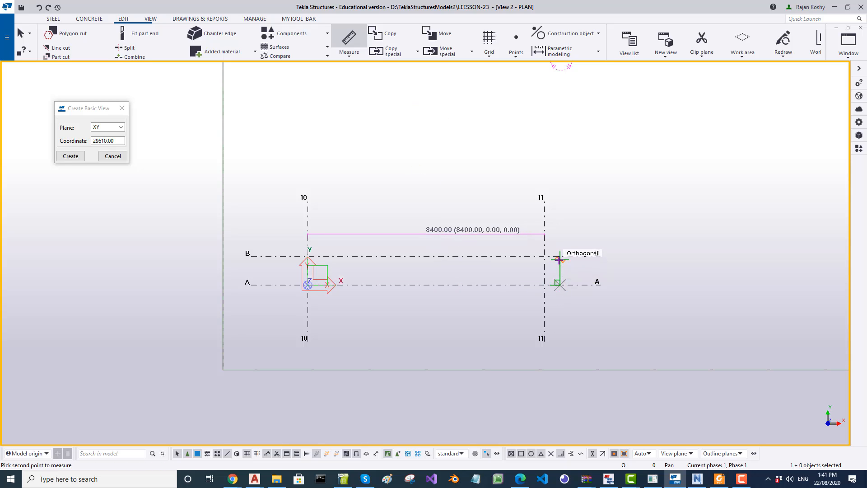
left_click(559, 257)
scroll(569, 266, "up", 5)
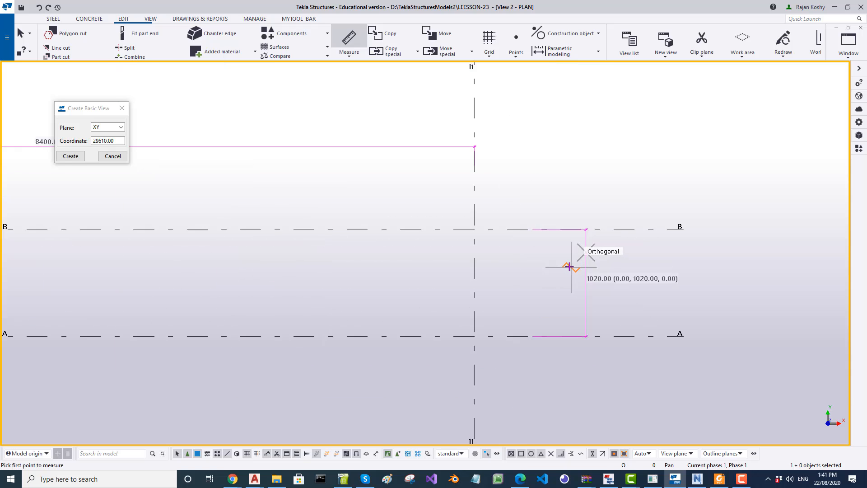
scroll(570, 265, "down", 5)
key("Escape")
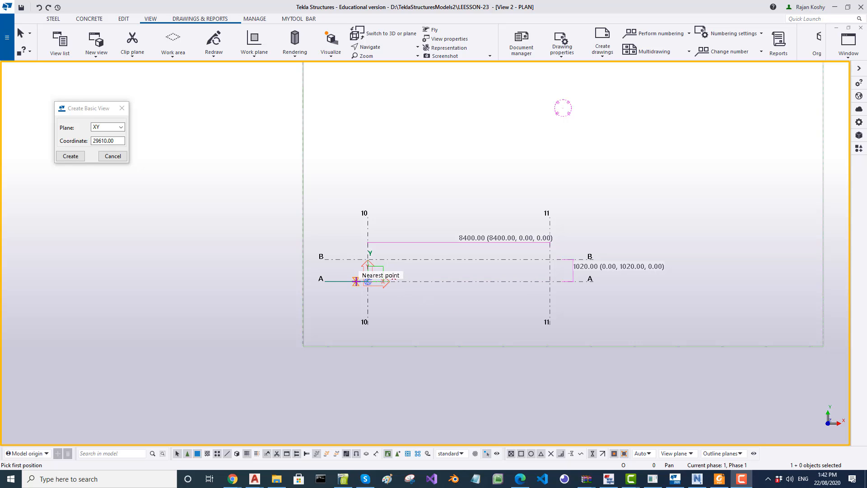
Create a view by two points along gridline A and turn it from 3D to a flat elevation.
left_click(356, 281)
left_click(487, 281)
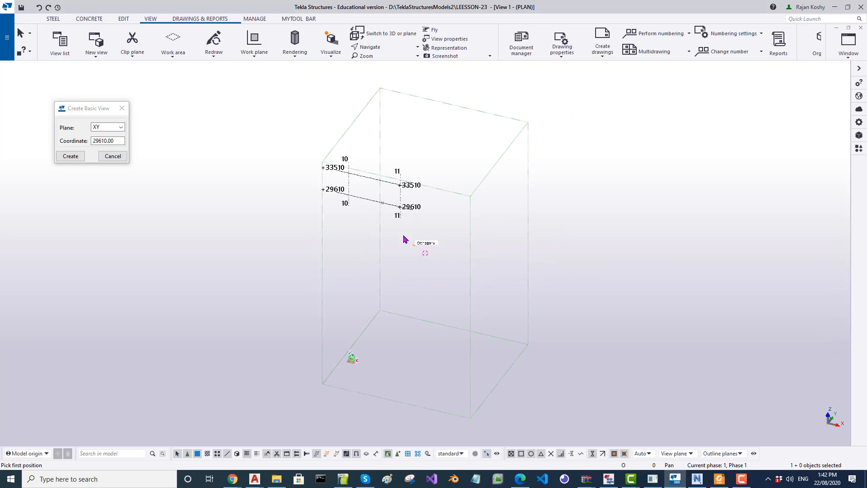
left_click(374, 238)
key("ctrl+p")
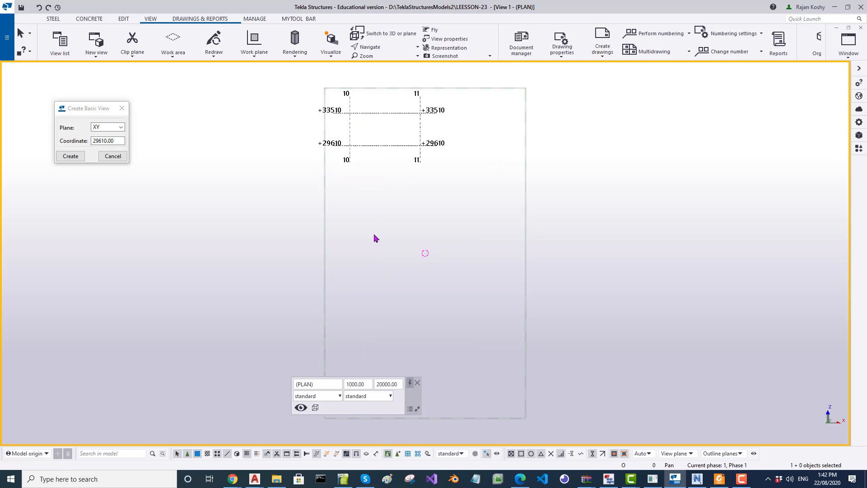
scroll(343, 104, "up", 4)
scroll(343, 104, "up", 2)
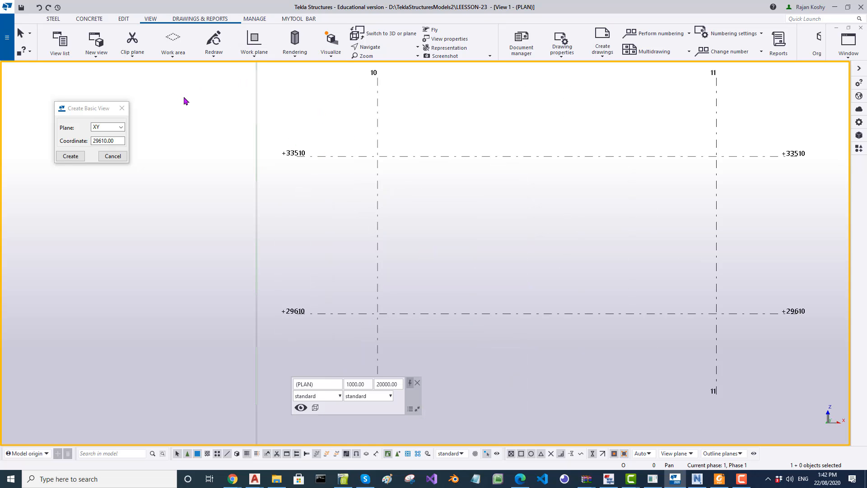
Measure the vertical distance between the +29610 and +33510 level lines in the elevation view.
left_click(123, 19)
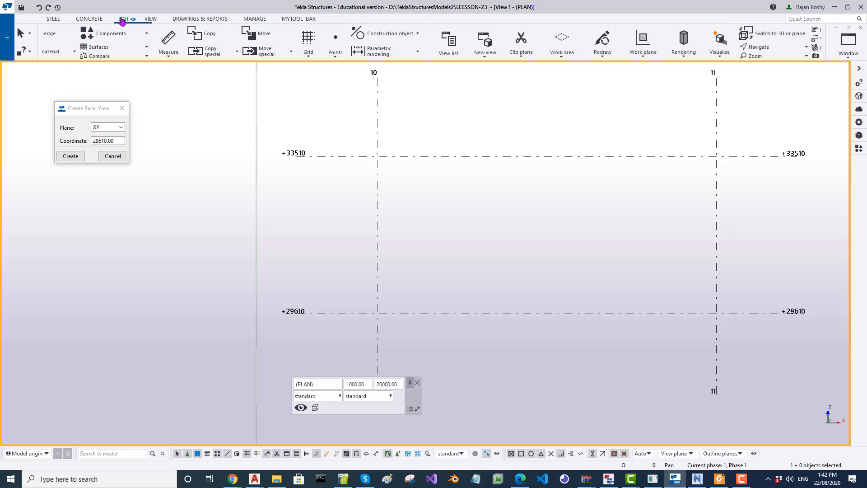
left_click(355, 39)
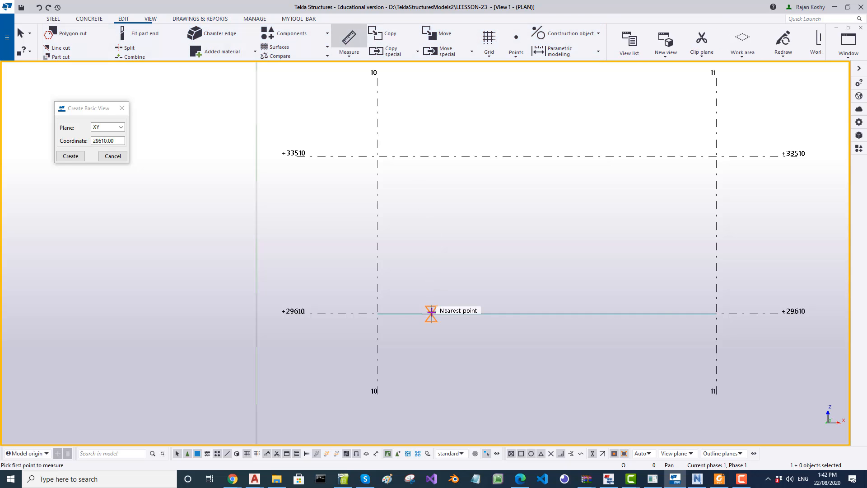
left_click(425, 313)
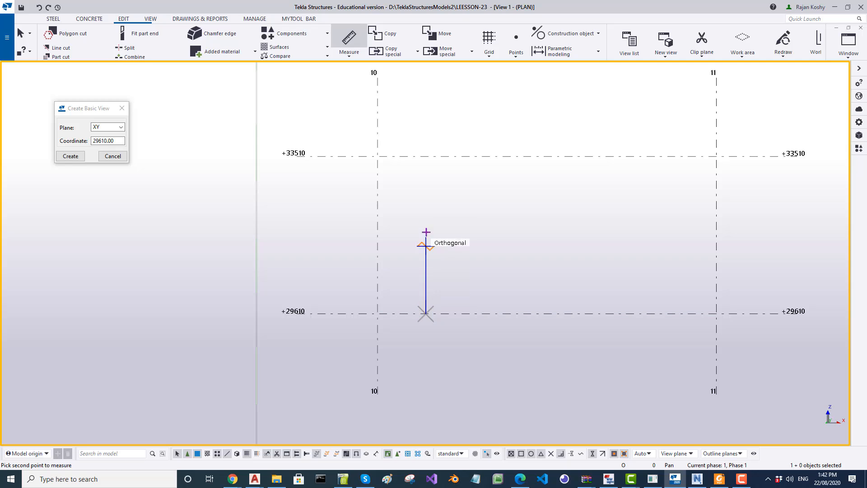
left_click(425, 157)
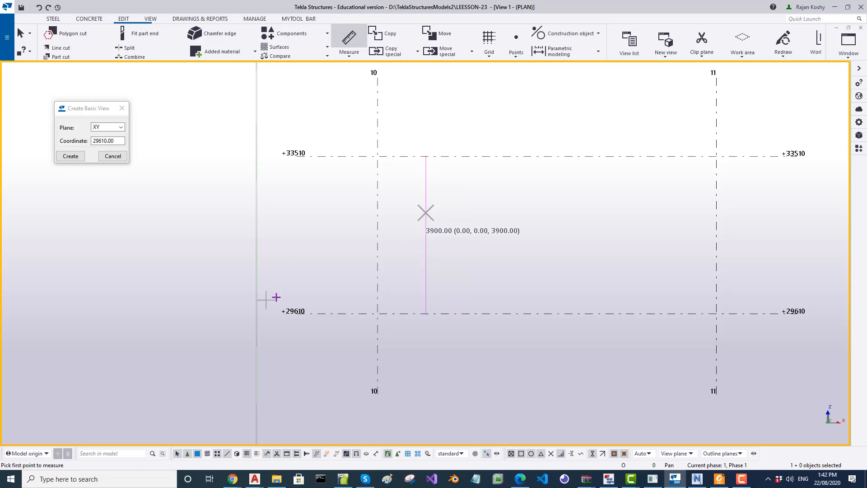
scroll(269, 307, "up", 5)
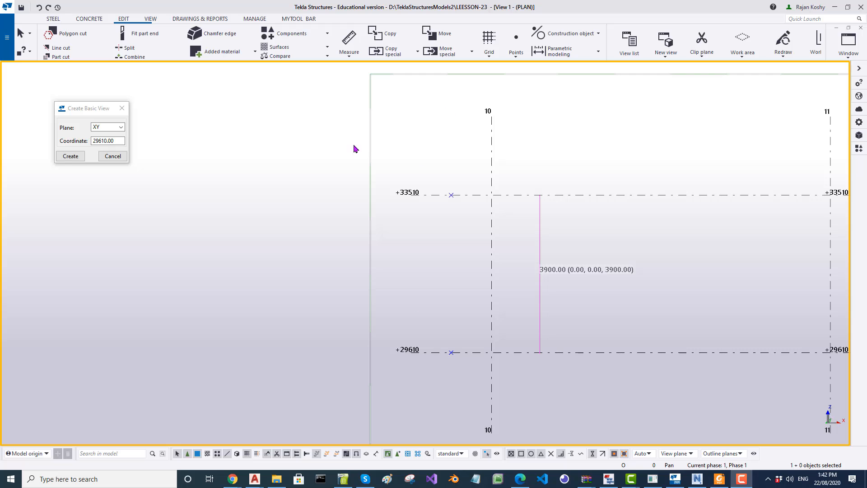
Inquire the coordinates of the point outside gridline 10 on the +29610 level line.
left_click(299, 18)
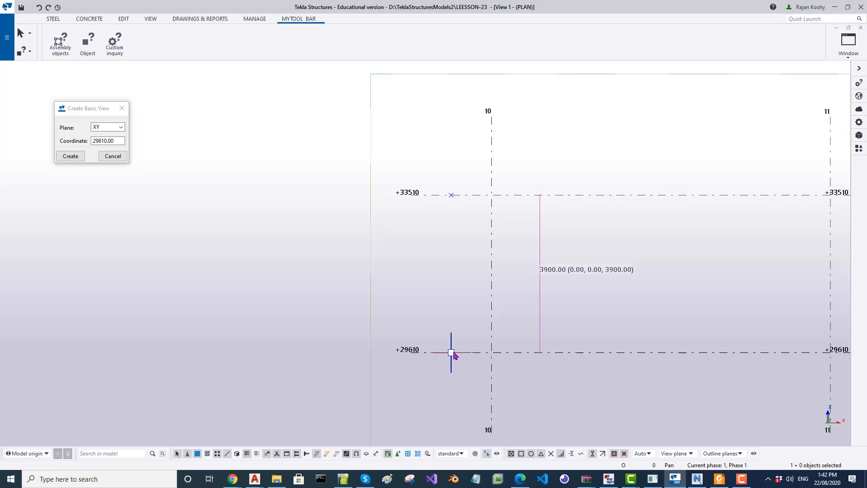
scroll(450, 358, "up", 5)
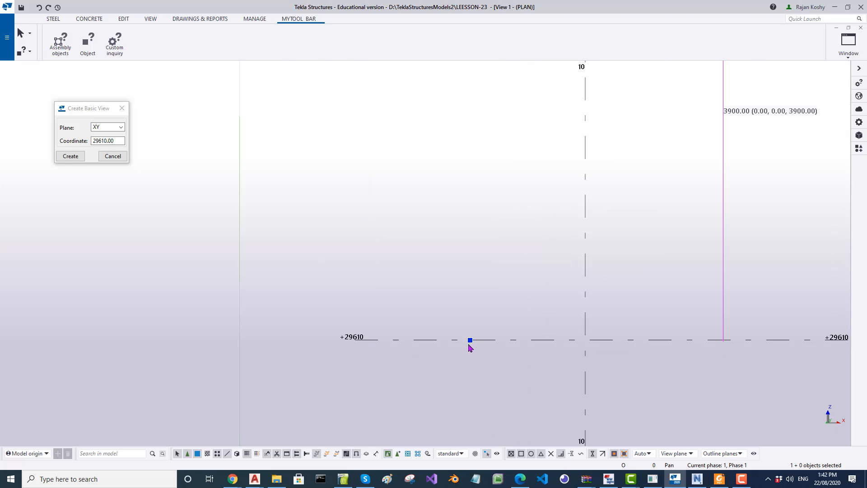
left_click_drag(441, 306, 497, 362)
right_click(486, 245)
left_click(519, 273)
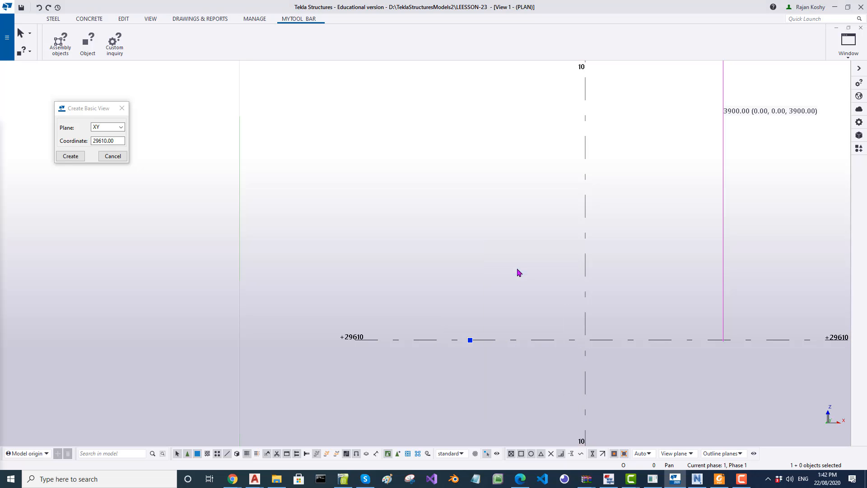
left_click_drag(0, 129, 863, 276)
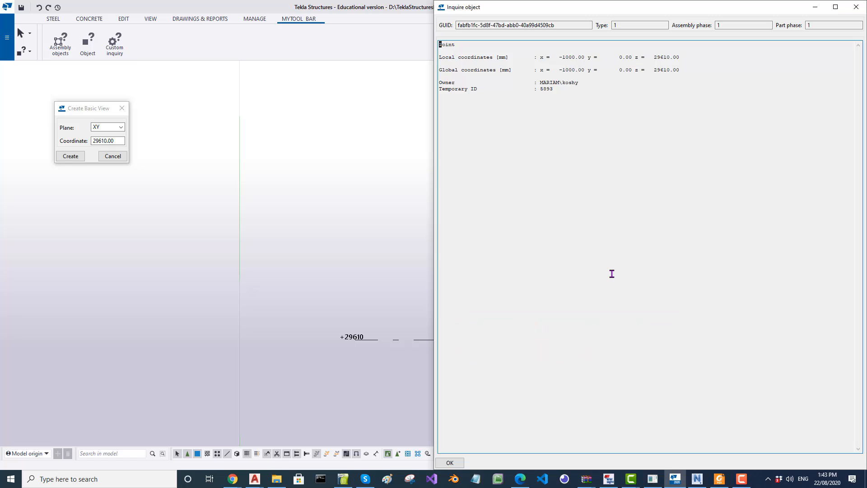
Move the inquiry report clear of the elevation and inquire the point outside gridline 10 on the +33510 level line.
double_click(333, 169)
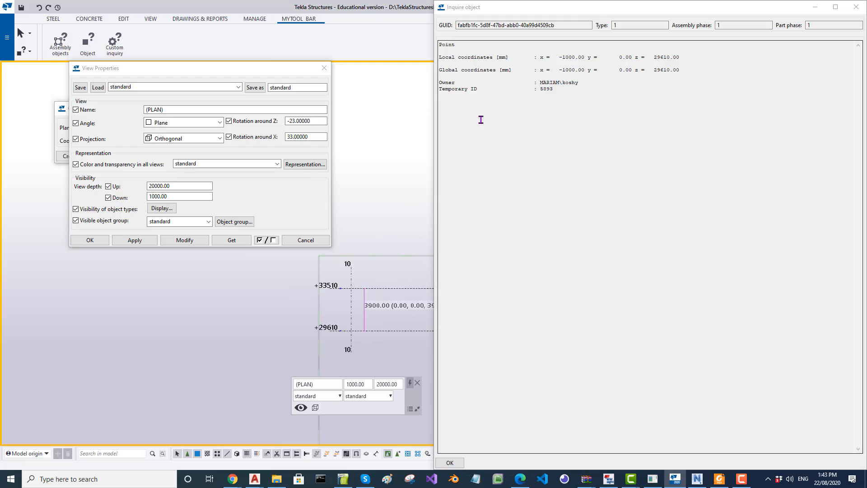
left_click_drag(758, 16, 809, 346)
middle_click_drag(488, 297, 544, 181)
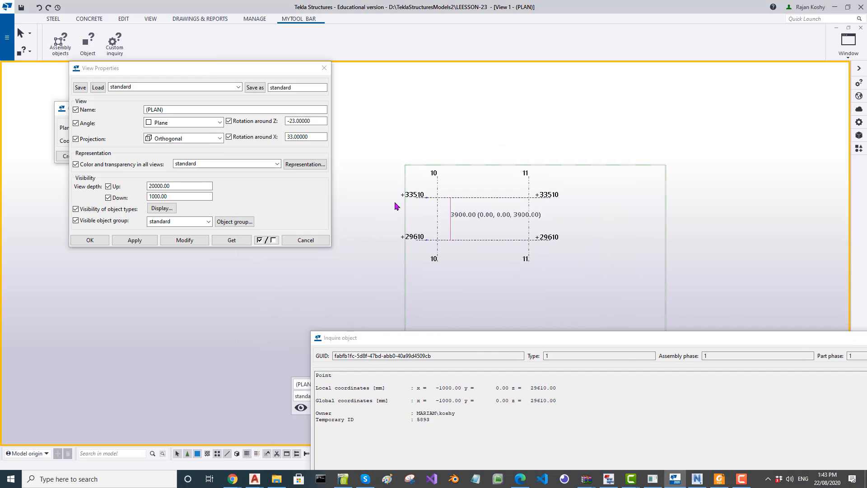
scroll(406, 195, "up", 5)
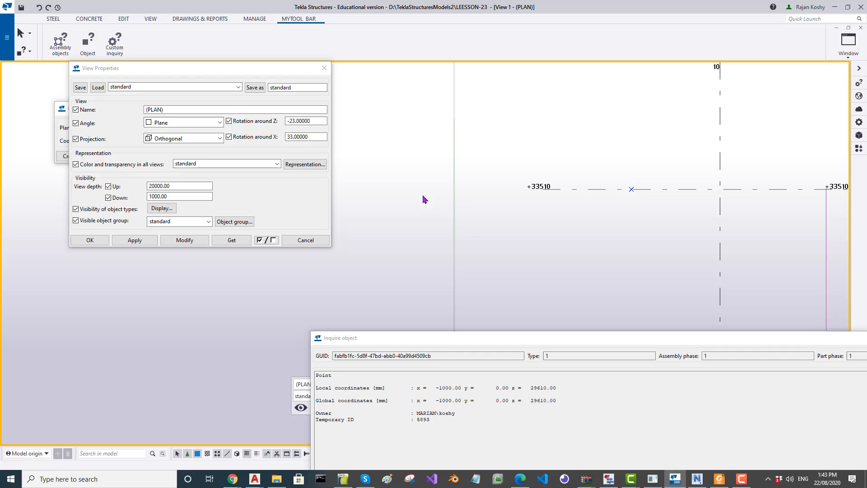
right_click(621, 147)
left_click(642, 175)
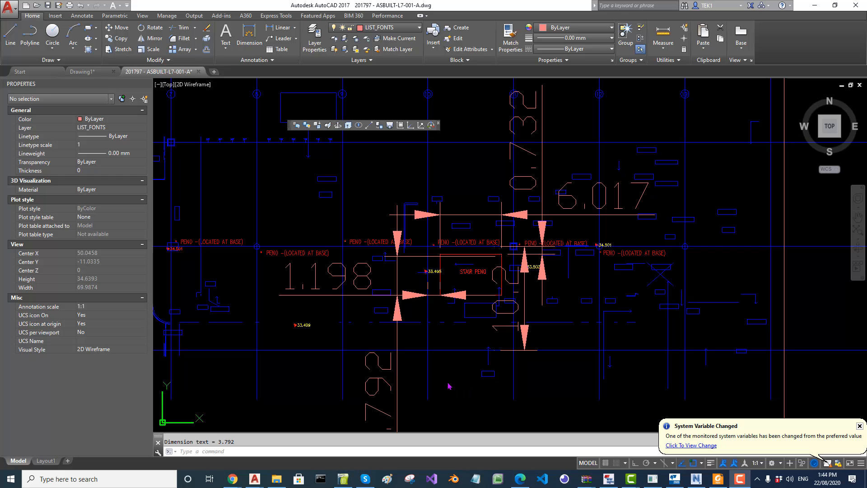
Examine the as-built dimensions around the stair penetration in AutoCAD and the two floor slabs in Tekla's 3D view.
scroll(385, 335, "up", 2)
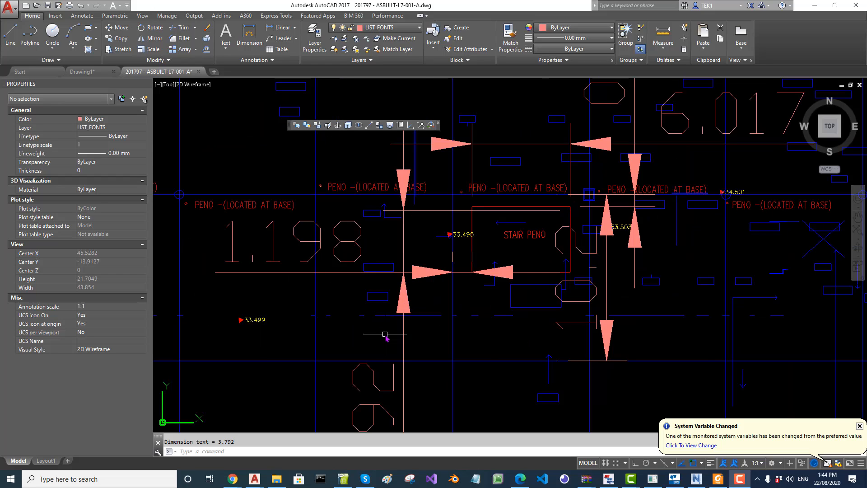
scroll(385, 334, "down", 2)
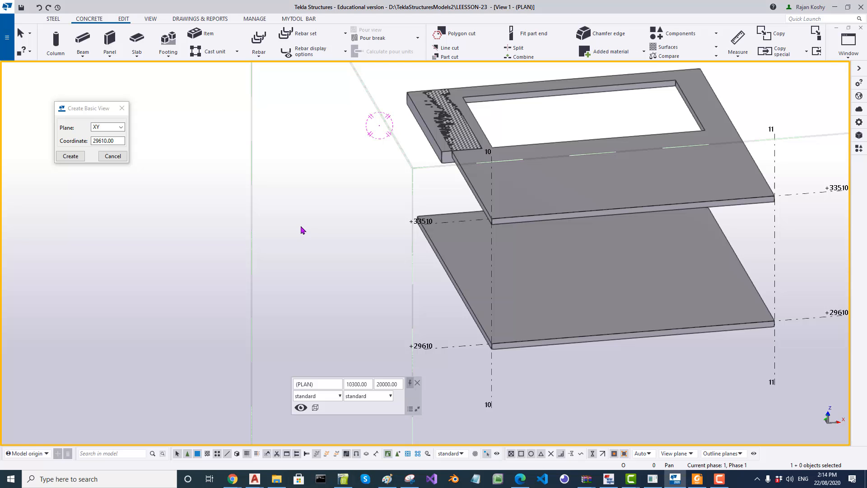
scroll(304, 229, "up", 3)
middle_click_drag(304, 228, 373, 271)
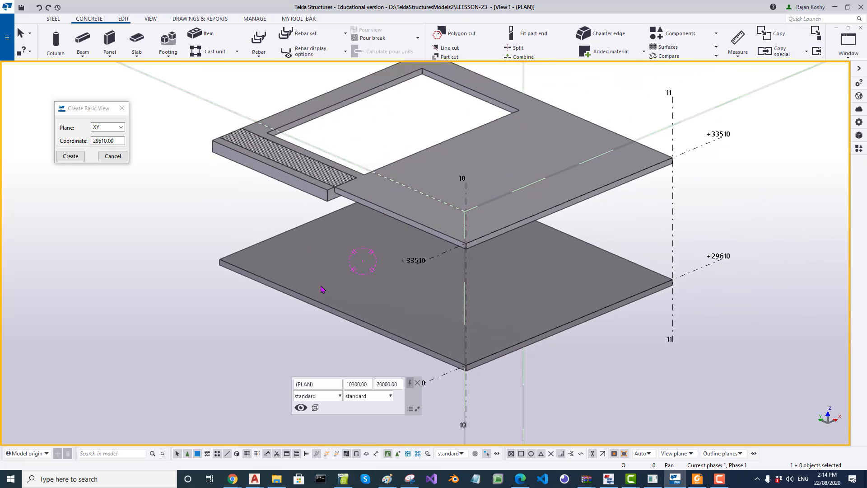
scroll(358, 116, "up", 3)
scroll(244, 167, "down", 3)
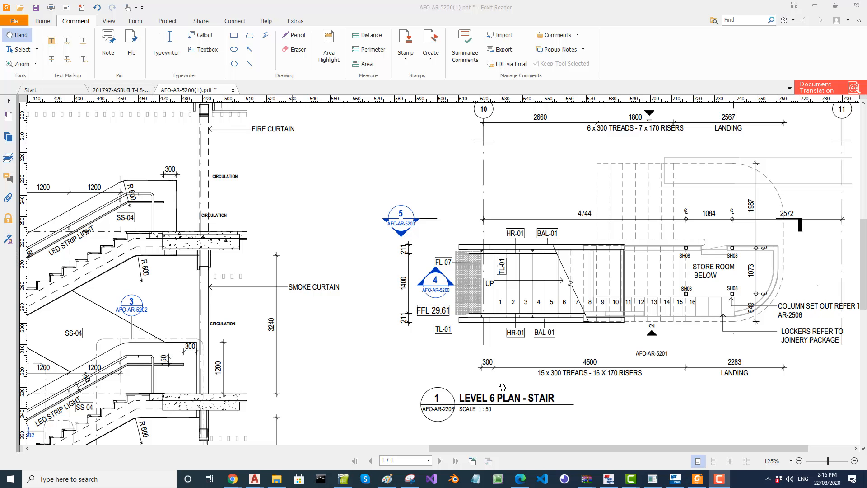
Switch to Foxit Reader and examine the Level 6, 7 and 8 stair plans on drawing AFO-AR-5200.
scroll(501, 391, "up", 1, "ctrl")
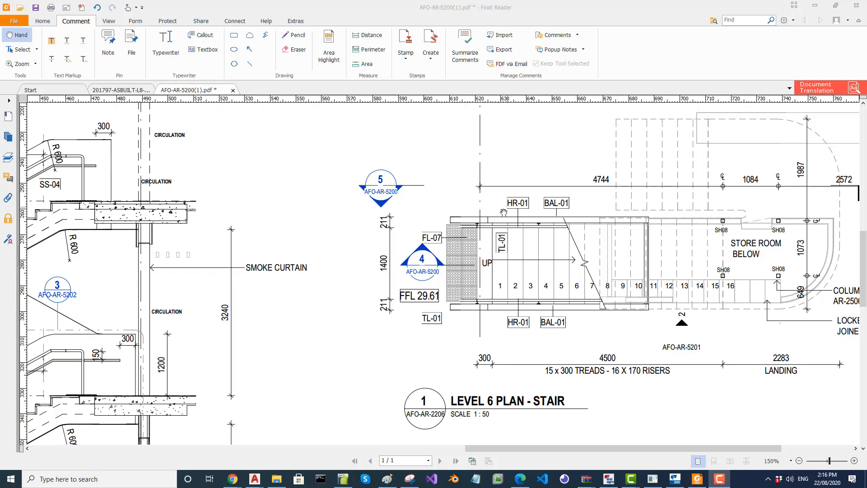
scroll(501, 262, "up", 1)
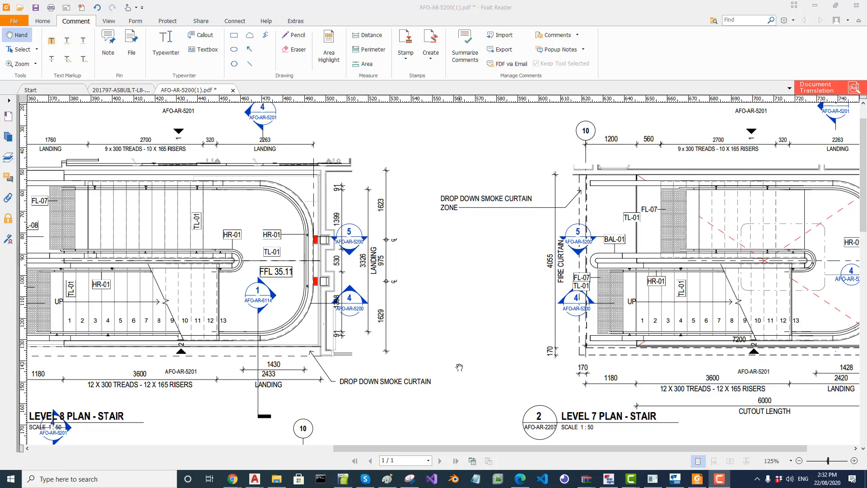
scroll(459, 367, "down", 1, "ctrl")
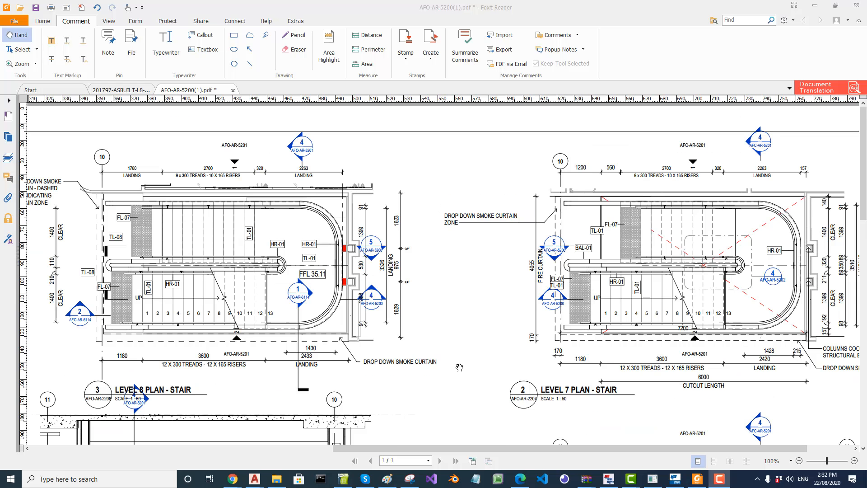
left_click_drag(37, 256, 206, 280)
scroll(228, 240, "up", 2, "ctrl")
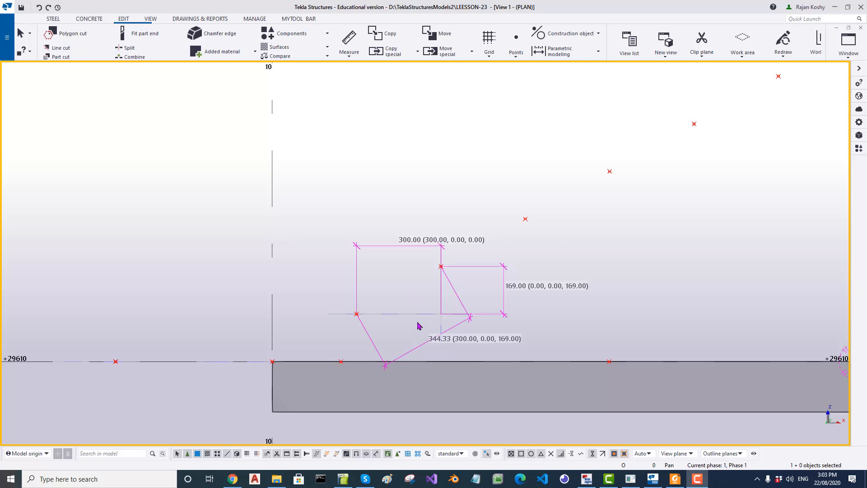
Check the tread and riser dimensions between the first stair points above the +29610 level in Tekla.
scroll(419, 325, "up", 2)
scroll(321, 306, "down", 1)
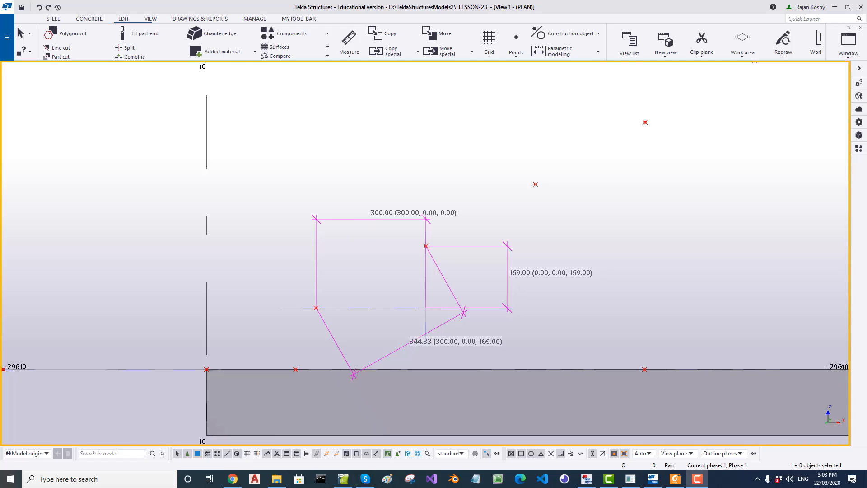
scroll(407, 279, "up", 3)
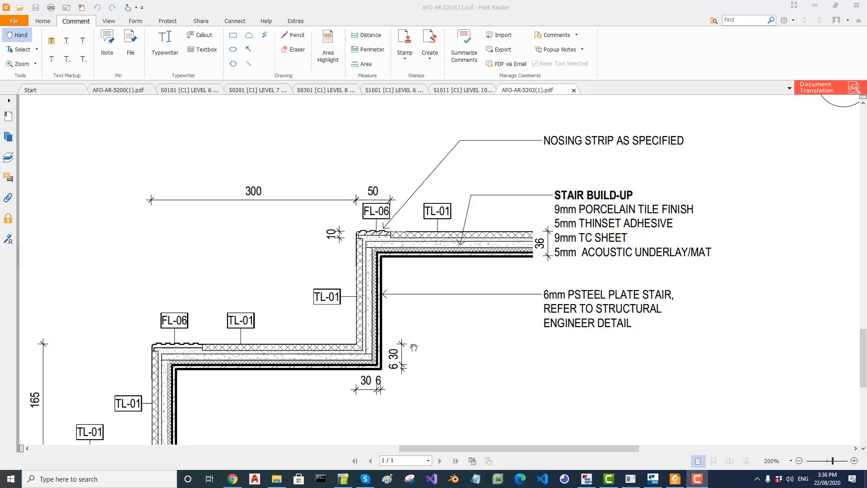
Examine the tread and riser finish layers, nosing strip and steel plate offsets in Stair Detail 01 on drawing AFO-AR-5202.
left_click_drag(434, 346, 395, 350)
mouse_move(395, 348)
left_mouse_down()
mouse_move(395, 236)
mouse_move(404, 291)
left_mouse_up()
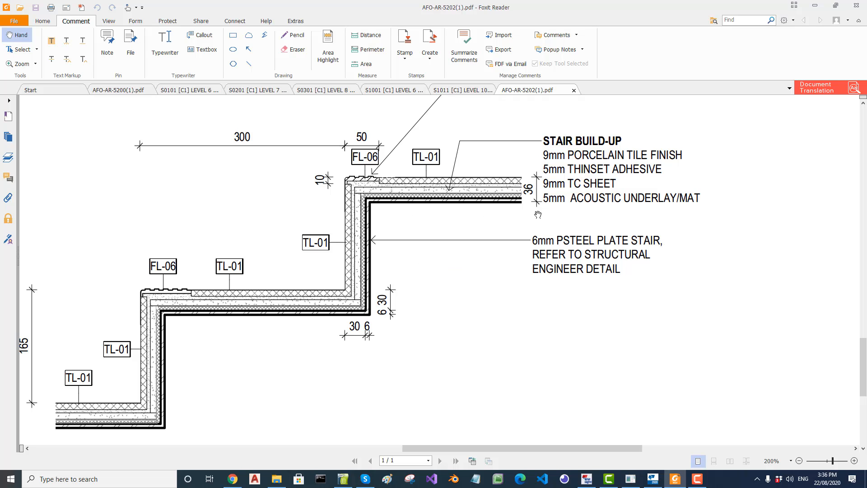
scroll(565, 184, "up", 1, "ctrl")
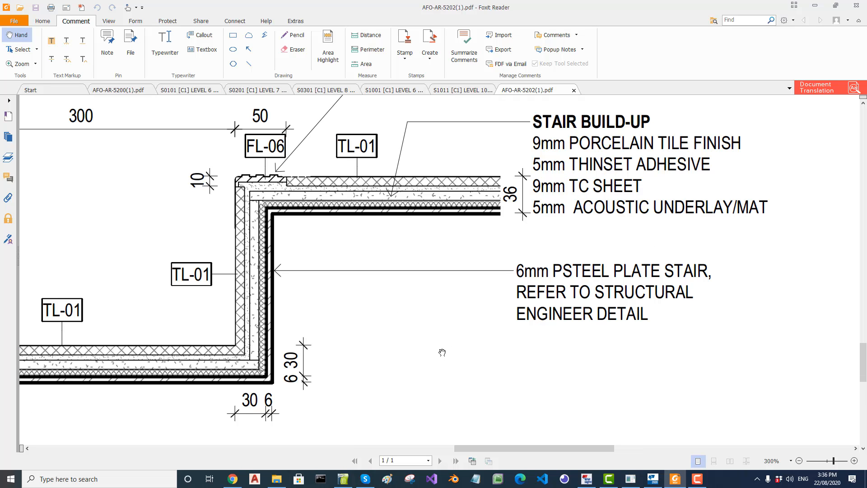
left_click_drag(442, 352, 449, 348)
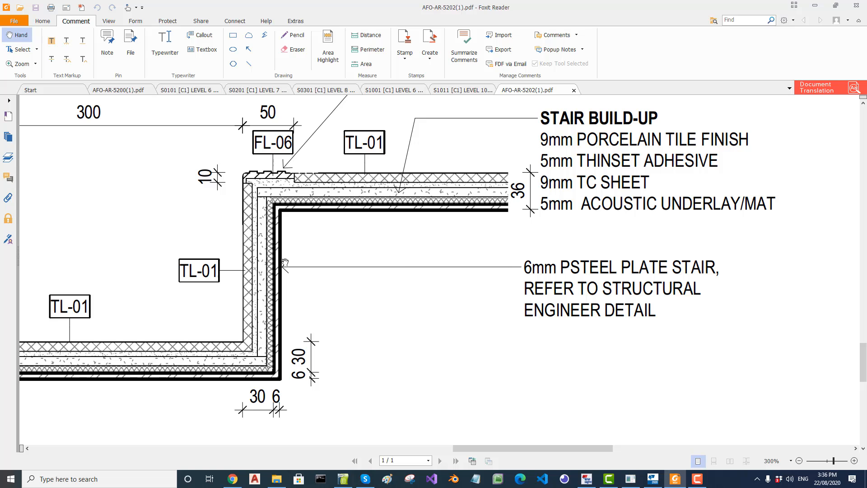
left_click_drag(418, 256, 408, 311)
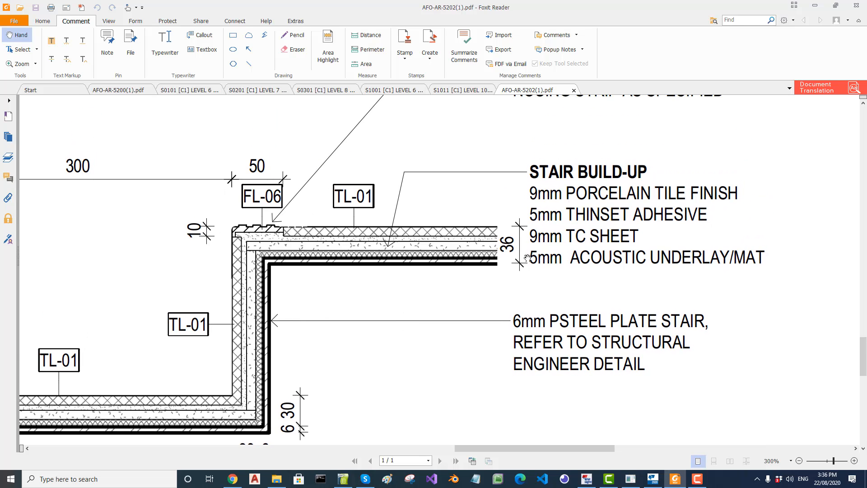
scroll(527, 257, "up", 1, "ctrl")
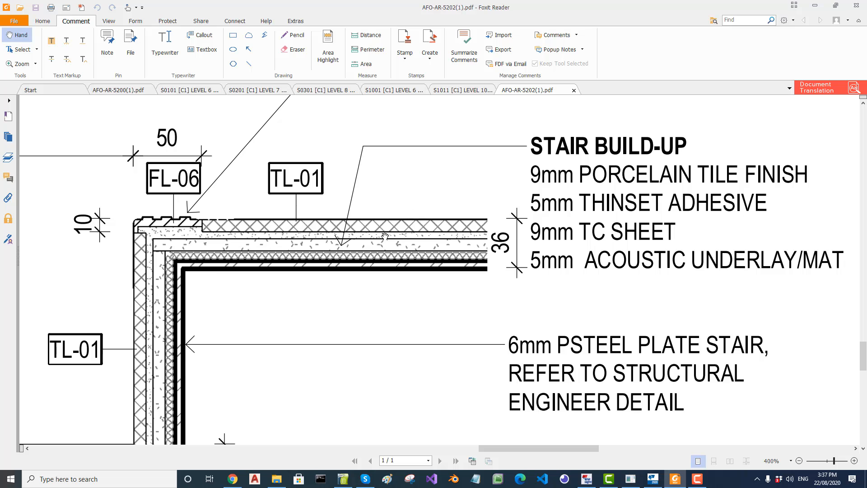
scroll(272, 311, "down", 4, "ctrl")
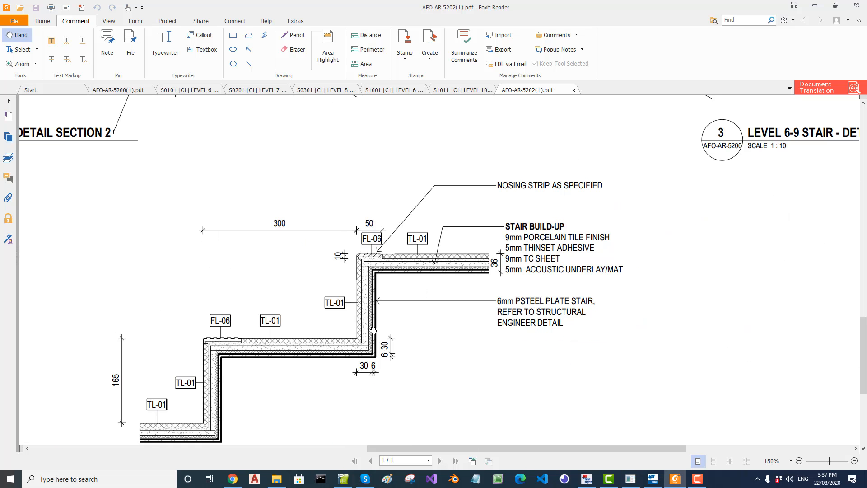
Mark the upper step's nosing corner in Stair Detail 01 with a small ellipse.
scroll(218, 438, "up", 1, "ctrl")
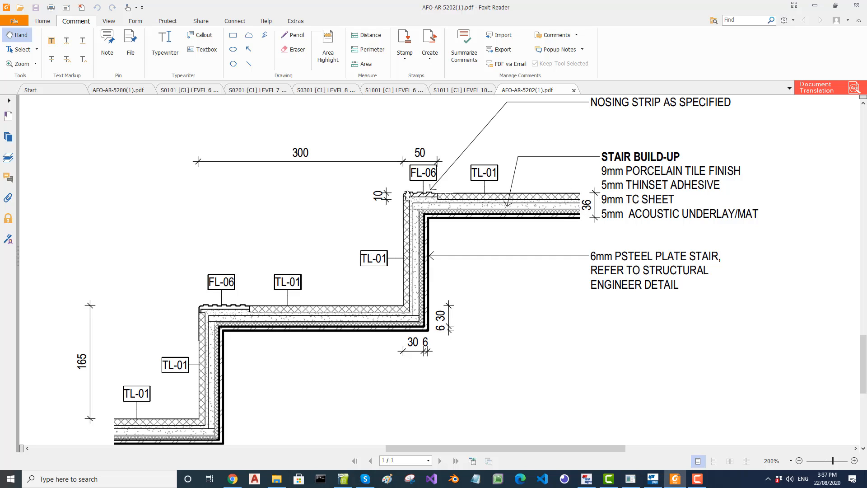
left_click(233, 49)
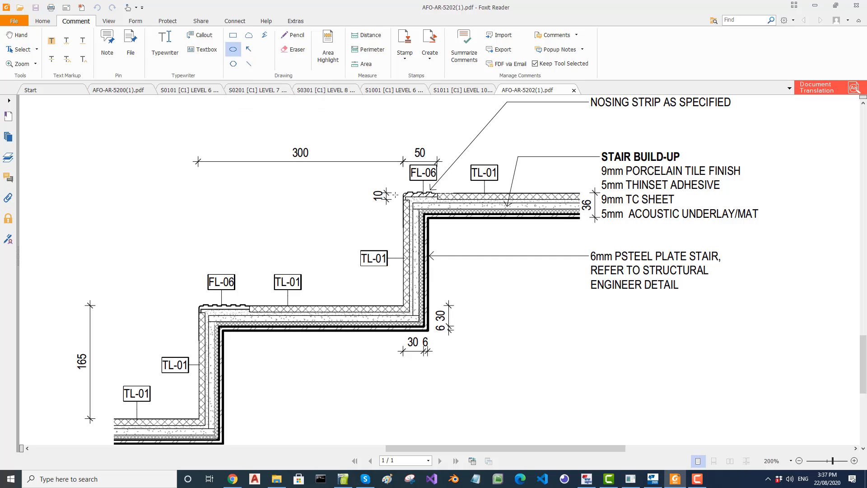
left_click_drag(396, 188, 412, 201)
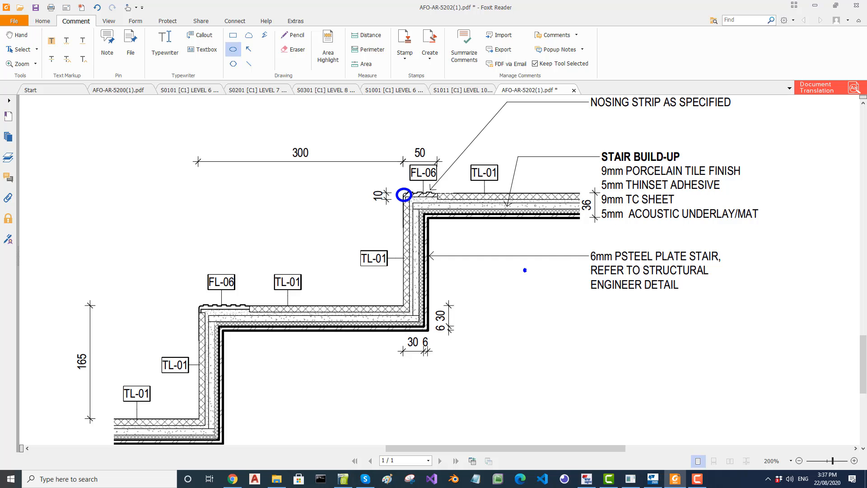
scroll(400, 332, "down", 2, "ctrl")
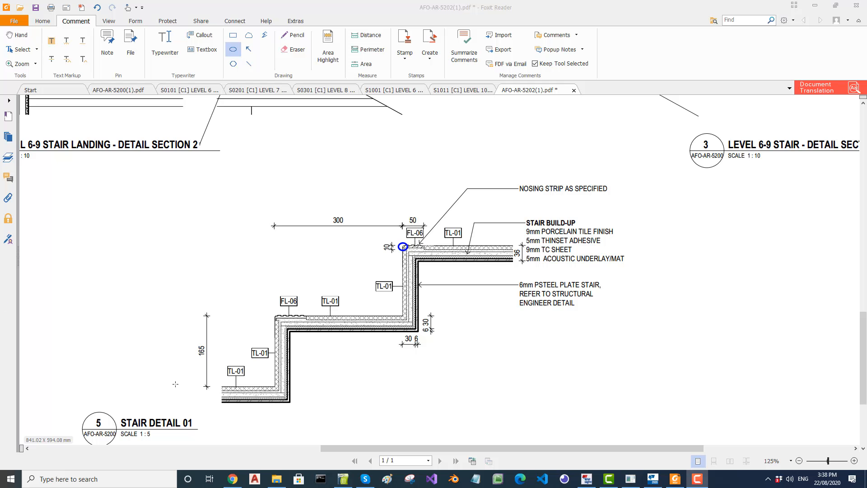
scroll(198, 349, "up", 2, "ctrl")
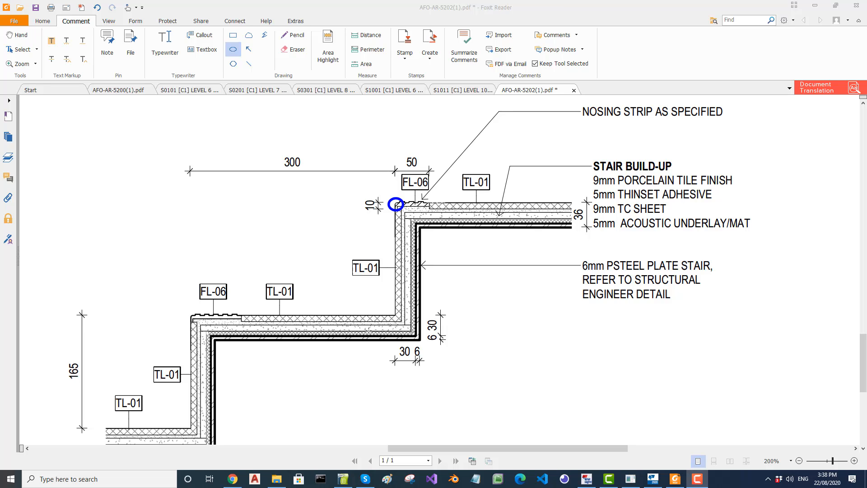
scroll(432, 264, "down", 4, "ctrl")
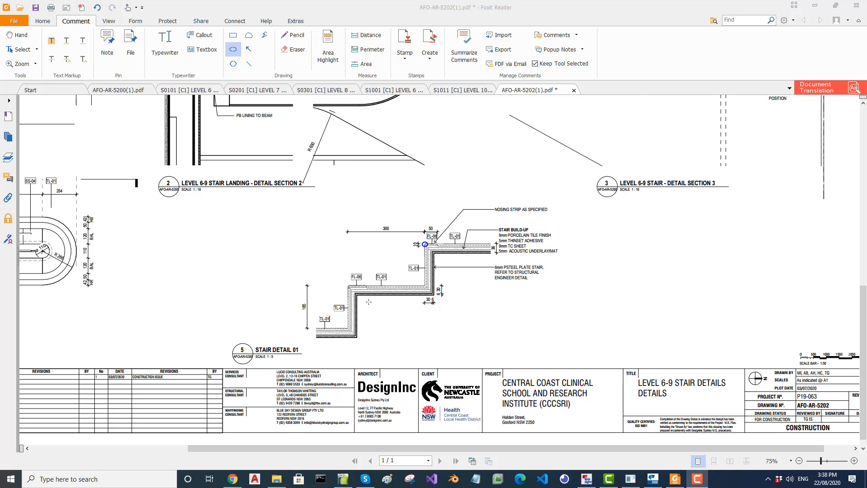
scroll(369, 302, "up", 2, "ctrl")
scroll(354, 352, "up", 1, "ctrl")
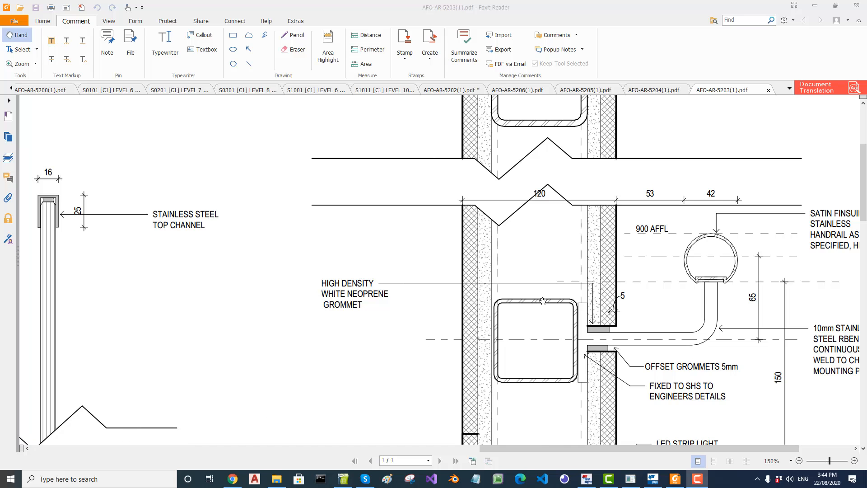
Examine the handrail bracket, 75 SHS post and stair build-up in the balustrade detail on drawing AFO-AR-5203.
scroll(415, 261, "down", 1, "ctrl")
mouse_move(644, 291)
left_mouse_down()
mouse_move(623, 243)
mouse_move(624, 212)
mouse_move(598, 182)
mouse_move(537, 272)
left_mouse_up()
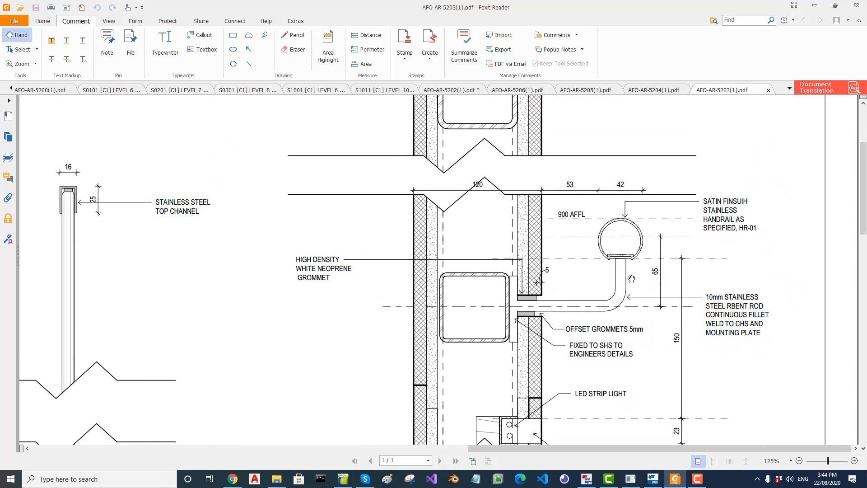
scroll(631, 278, "down", 7)
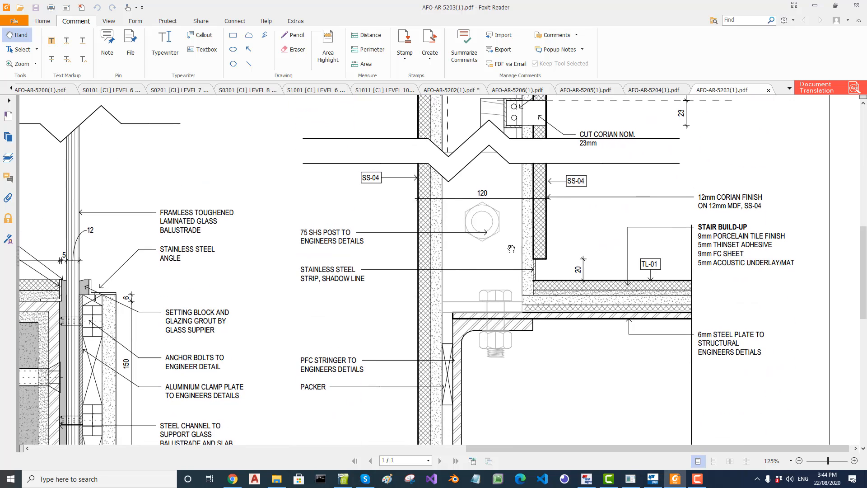
left_click_drag(505, 242, 504, 237)
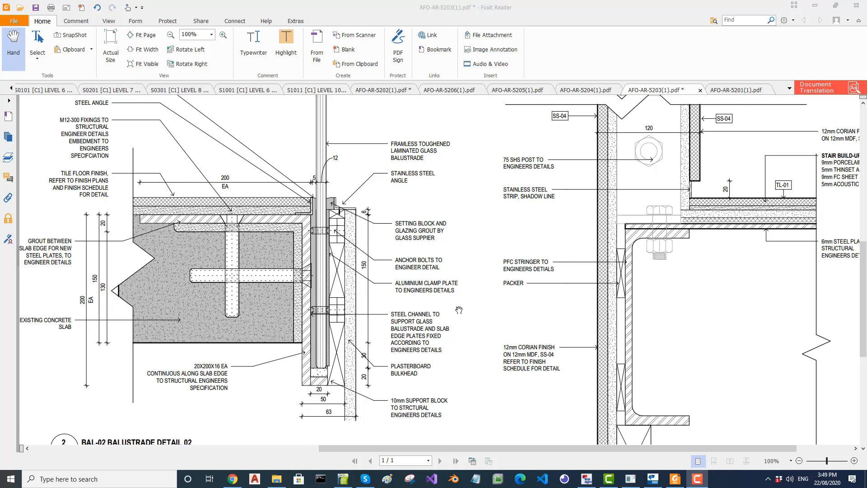
Examine Balustrade Detail 01 from the 75 SHS top rail down past the PFC stringer to the Corian soffit finish.
scroll(722, 330, "down", 2, "ctrl")
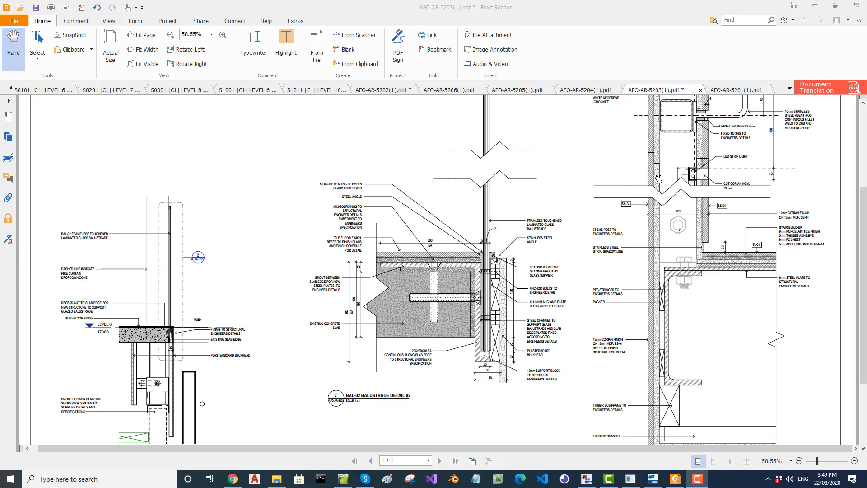
scroll(658, 178, "up", 3)
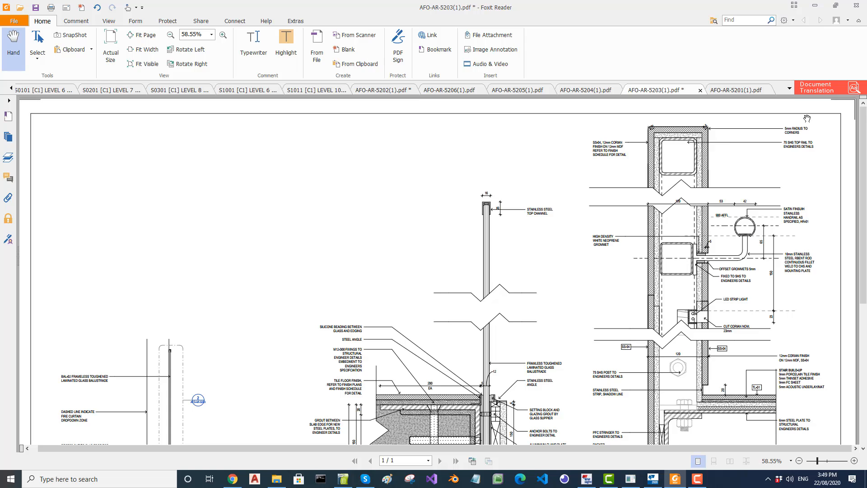
scroll(807, 118, "up", 2, "ctrl")
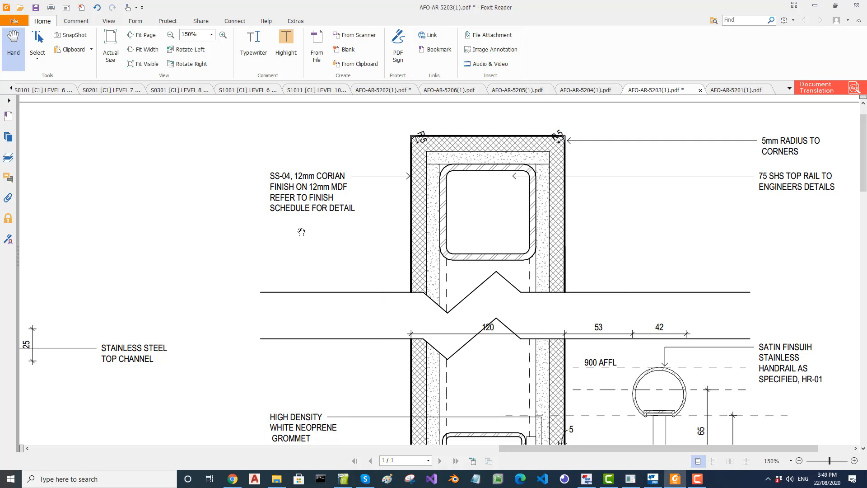
scroll(302, 233, "down", 15)
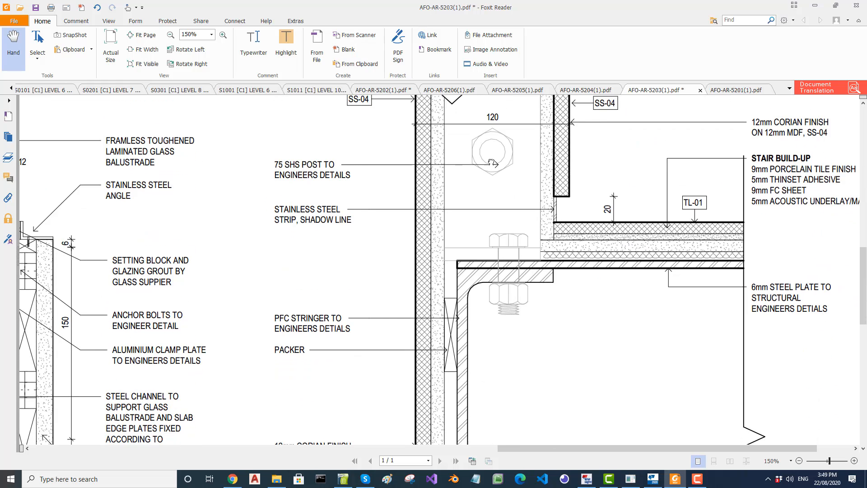
scroll(514, 319, "down", 1, "ctrl")
scroll(504, 248, "down", 3)
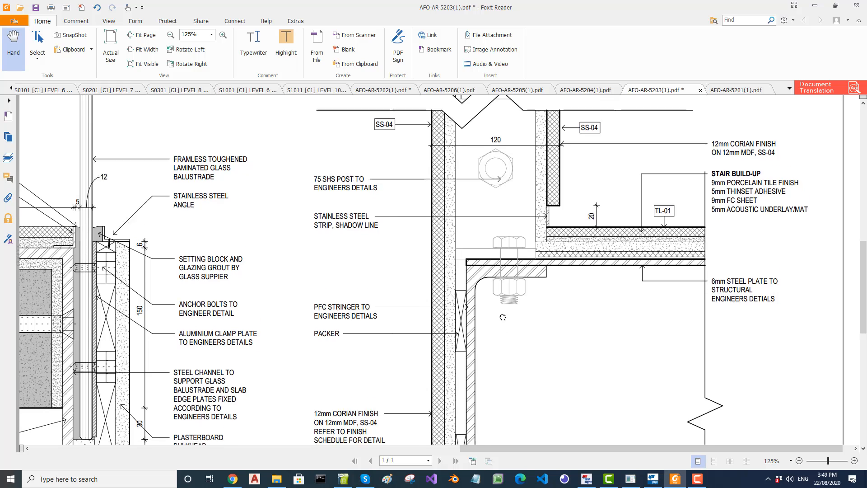
scroll(505, 248, "down", 2)
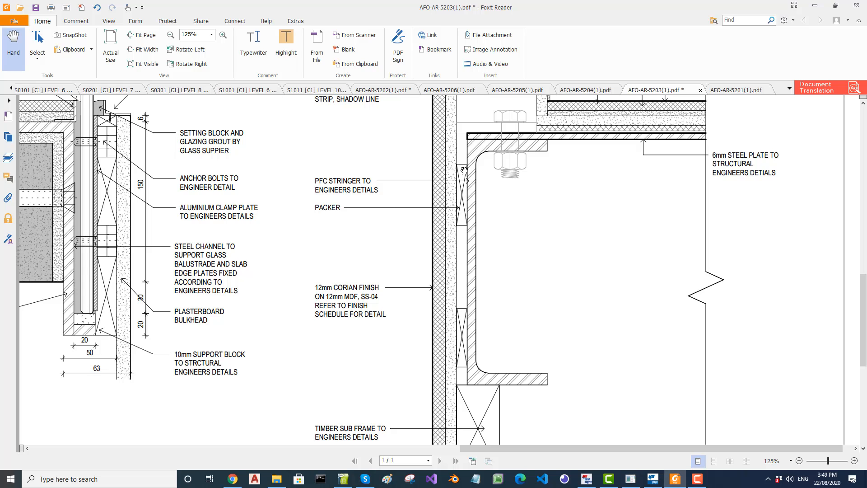
scroll(467, 344, "down", 4)
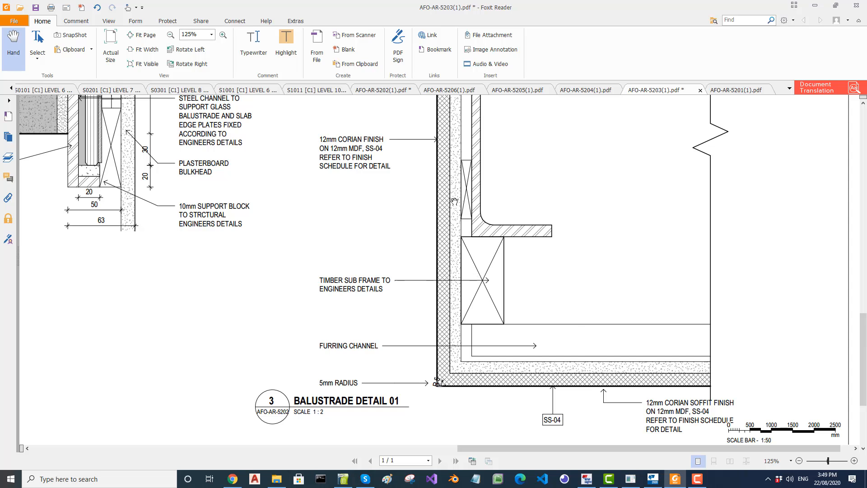
Draw a short diagonal tick line at the outer face of the Corian finish beside the PFC stringer in Balustrade Detail 01.
left_click(76, 21)
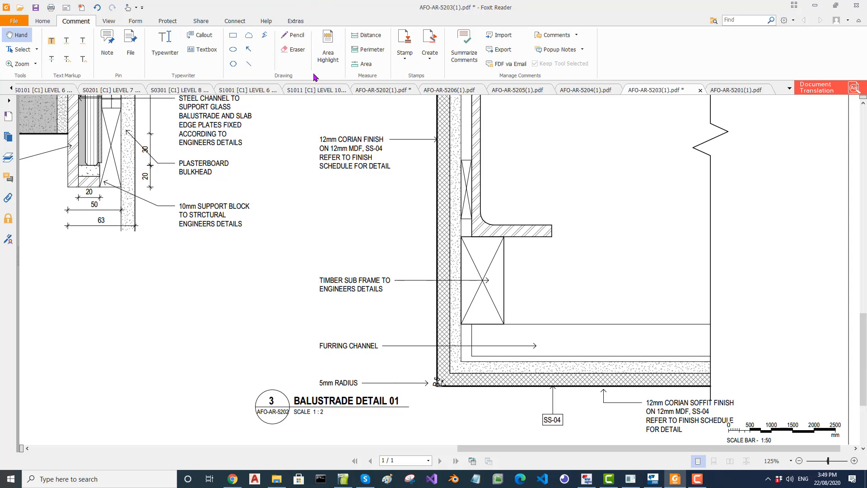
left_click(248, 63)
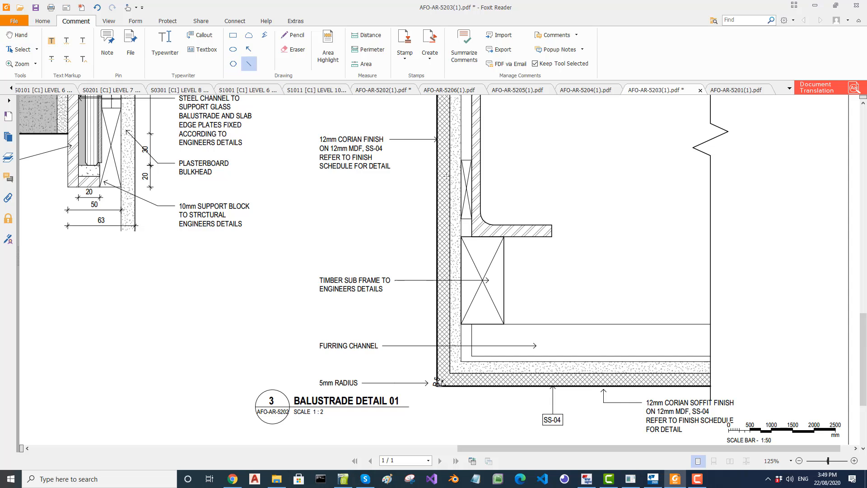
mouse_move(437, 173)
left_mouse_down()
mouse_move(515, 173)
mouse_move(429, 177)
left_mouse_up()
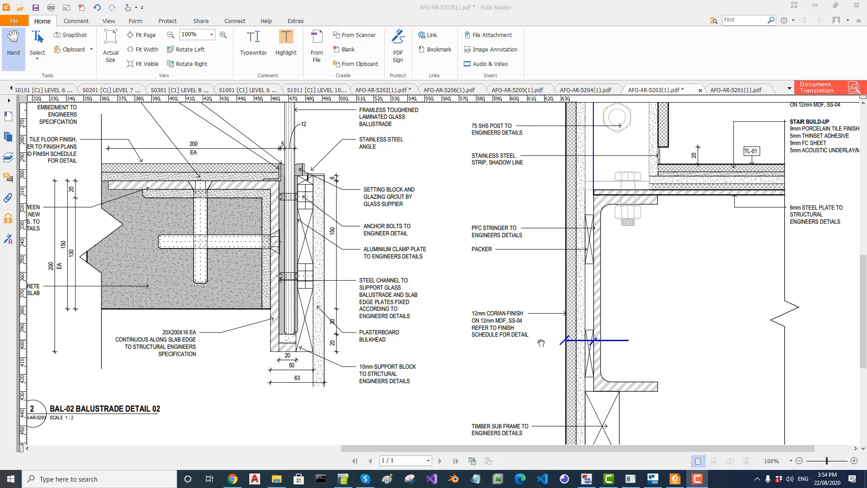
scroll(573, 332, "up", 1)
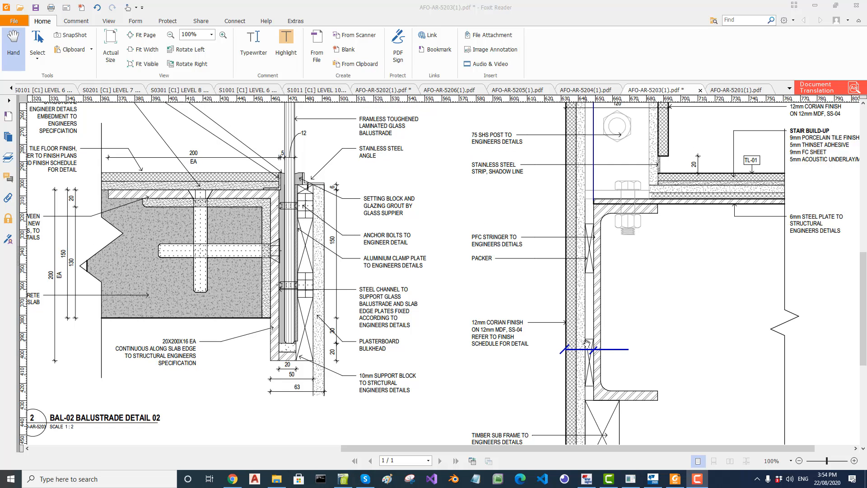